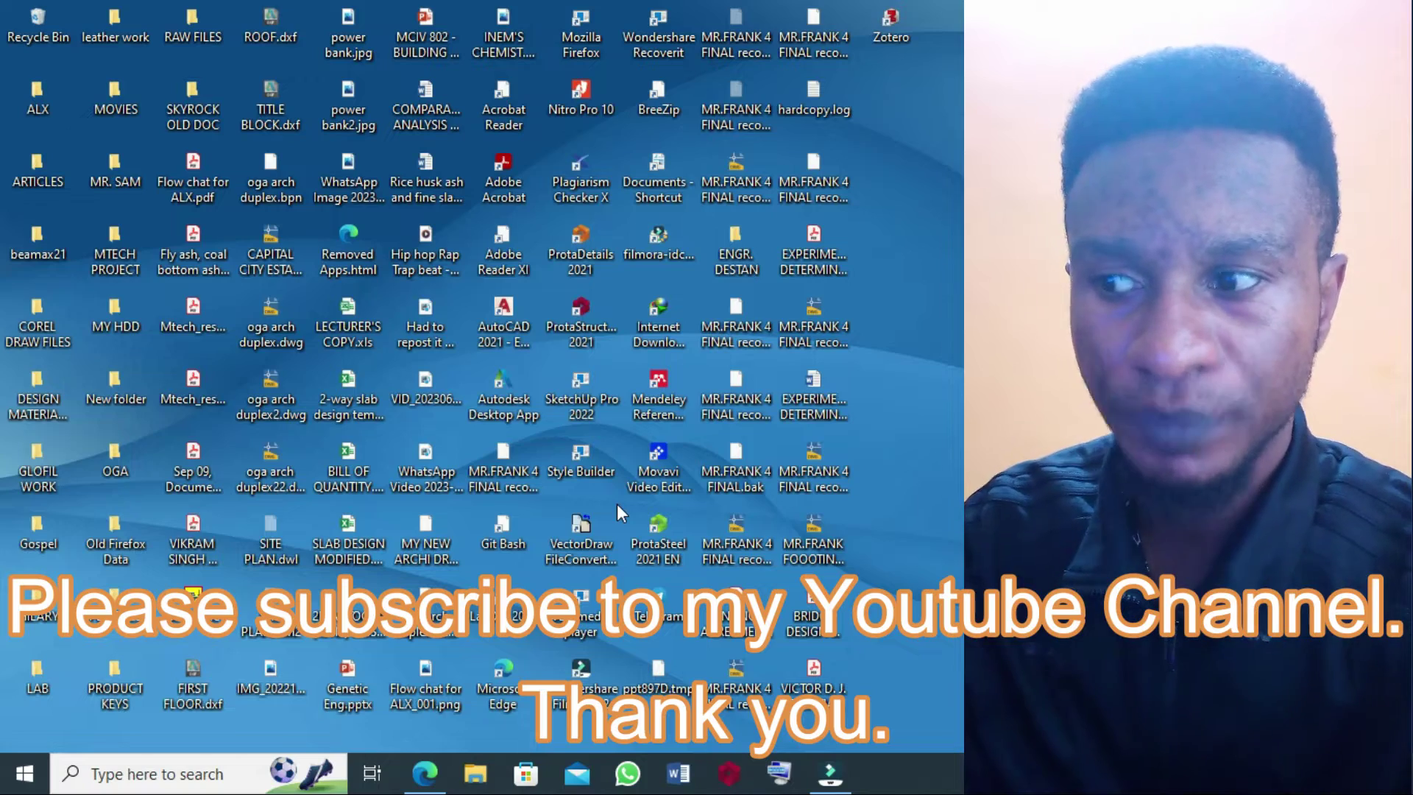
- Restore Edge and scroll the APA 7th Edition forum post to the APASeventhEd.xsl file link
left_click(425, 773)
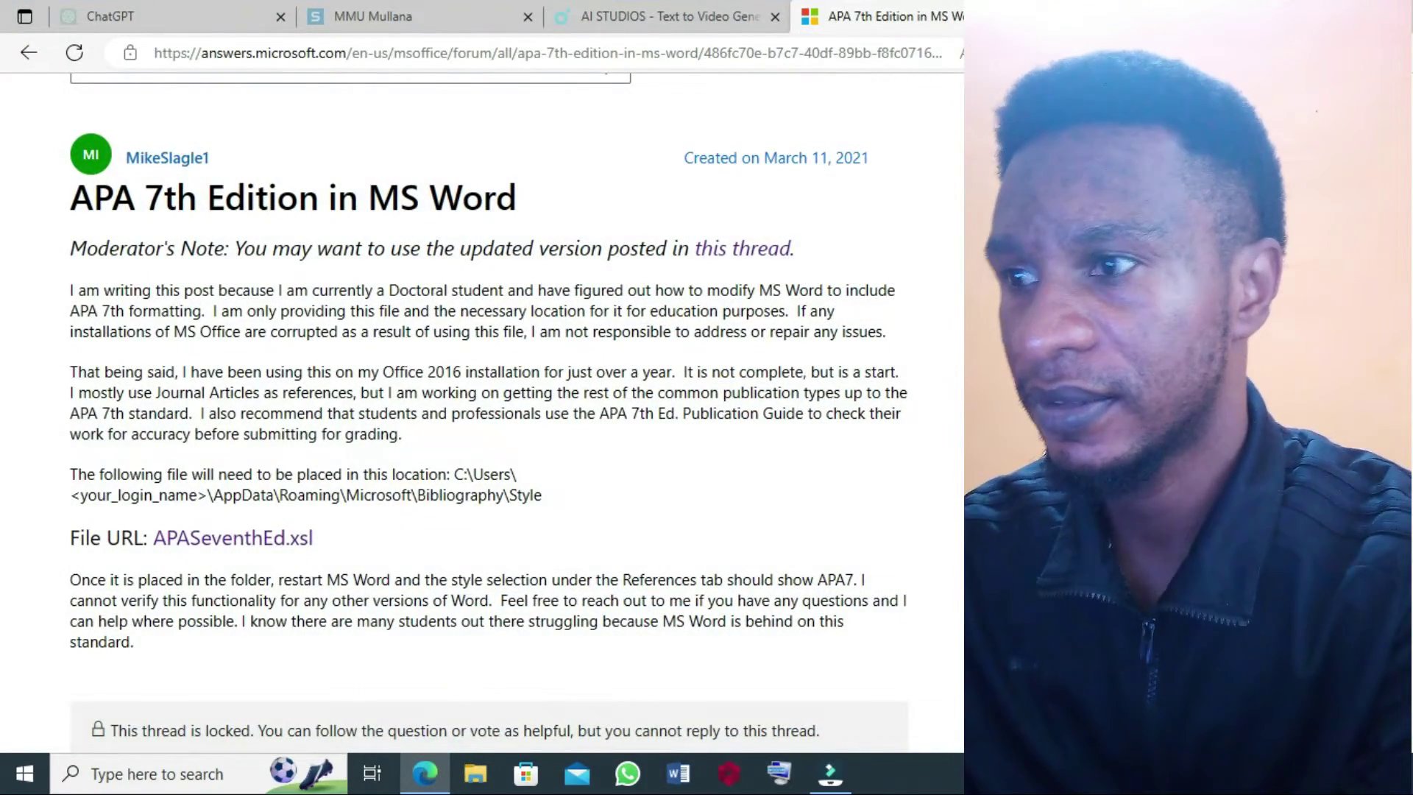
scroll(1, 148, "up", 2)
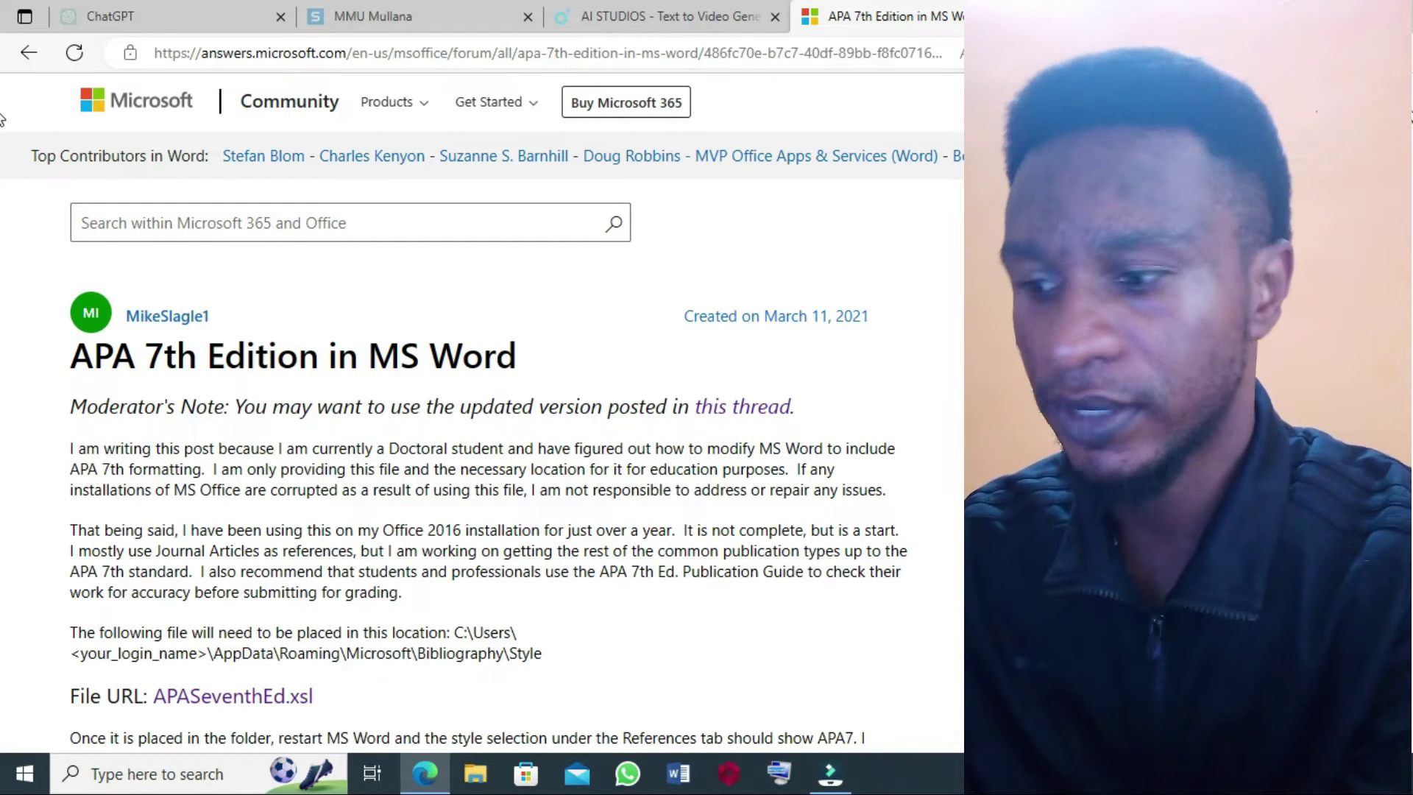
scroll(4, 129, "down", 2)
scroll(4, 136, "down", 3)
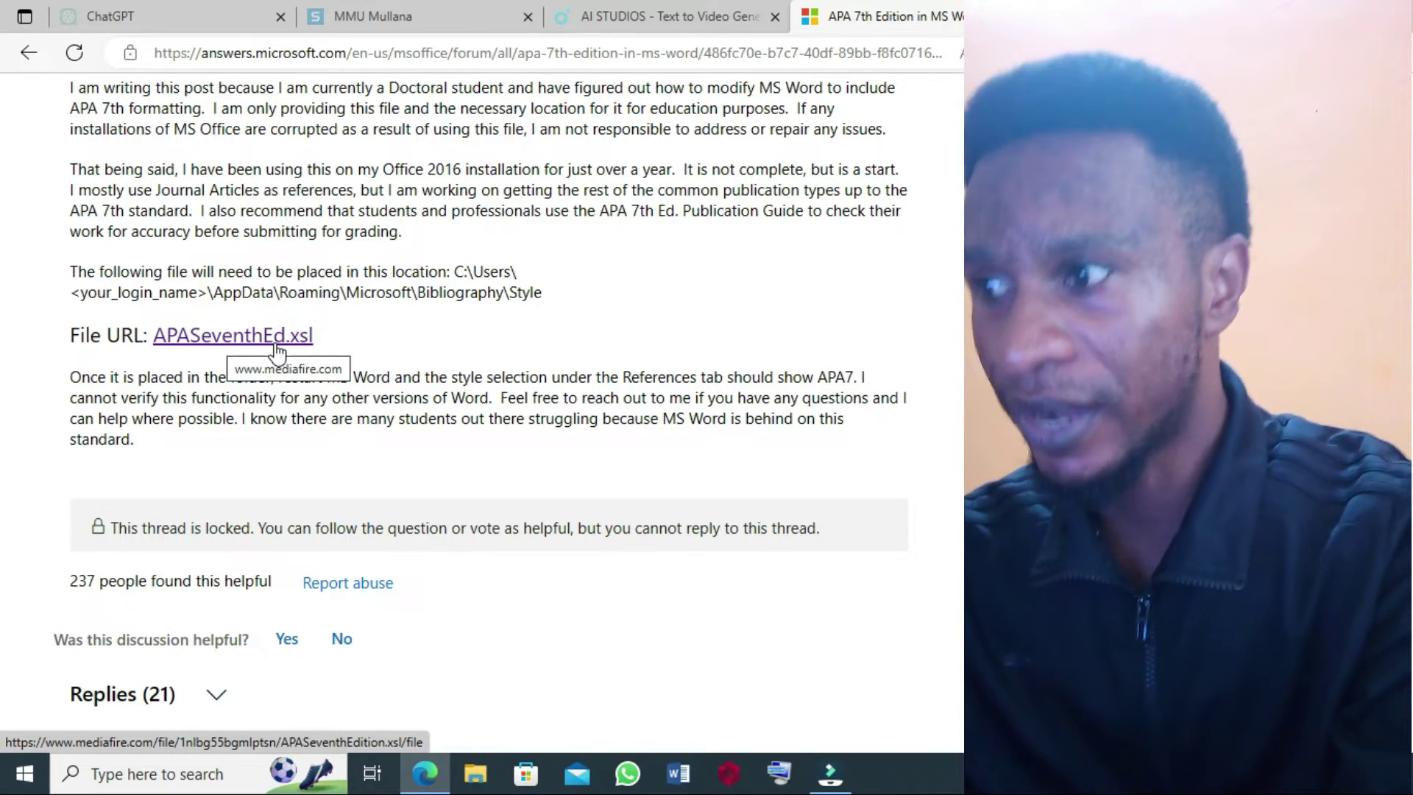
- Download APASeventhEd.xsl and reveal APASeventhEdition.xsl in the Downloads folder from Edge's download list
left_click(278, 346)
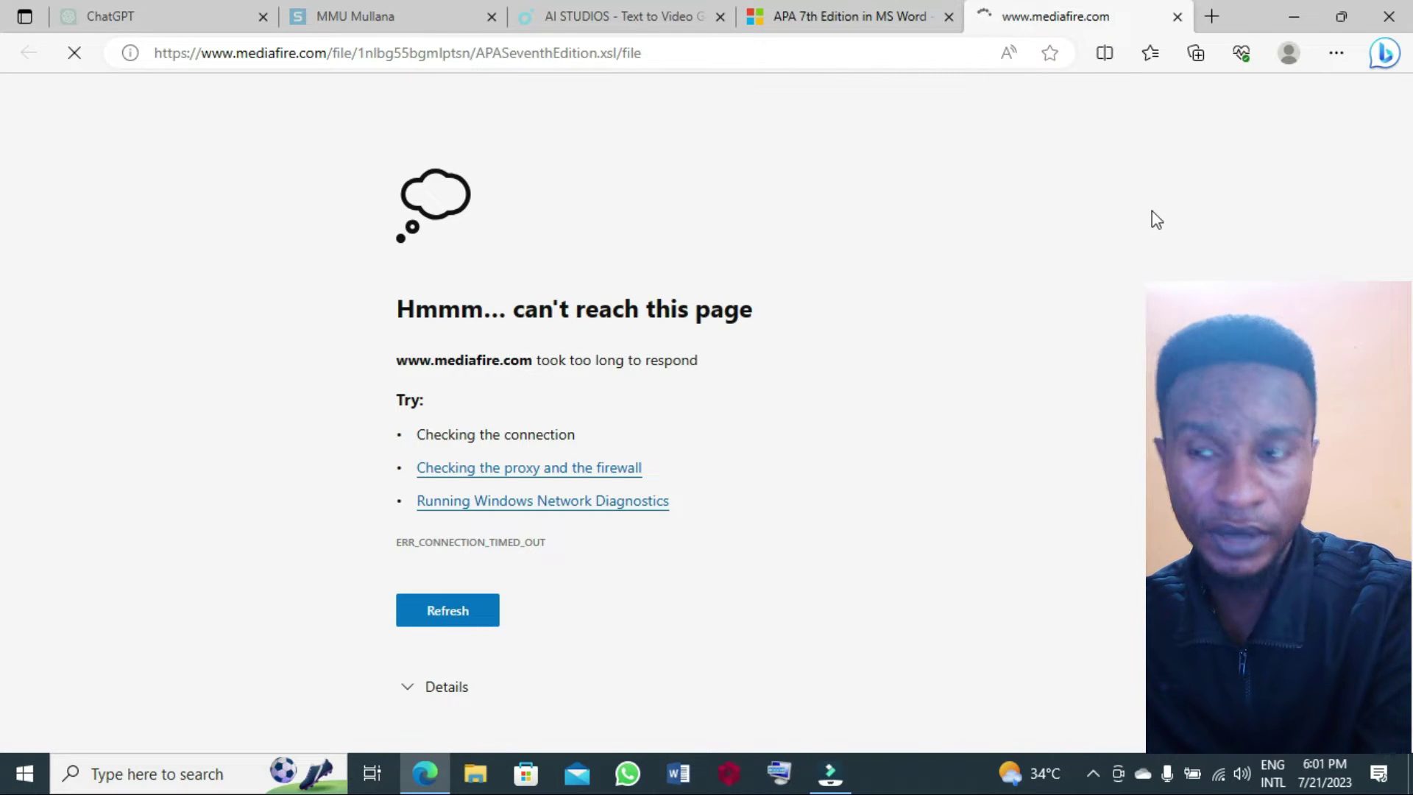
left_click(1343, 52)
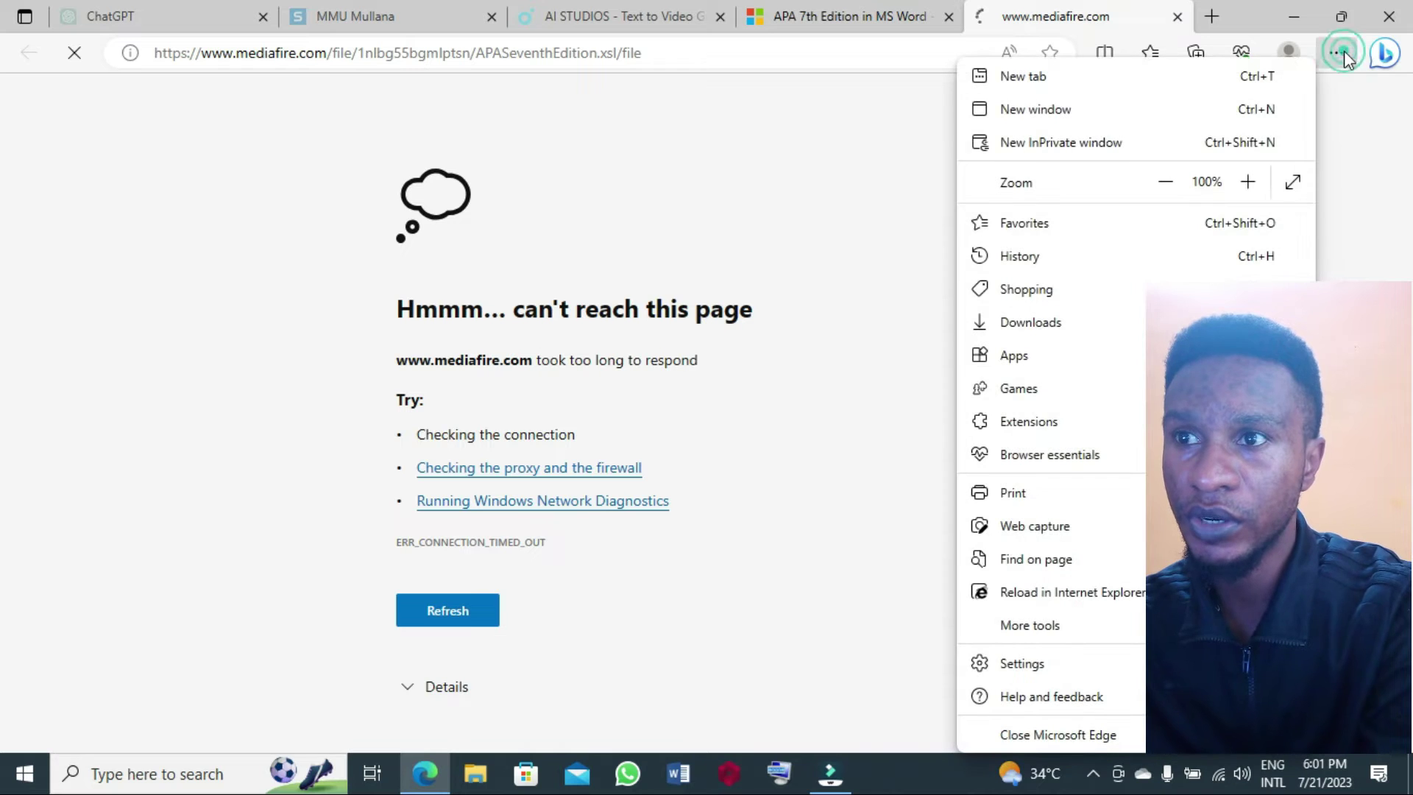
left_click(1067, 322)
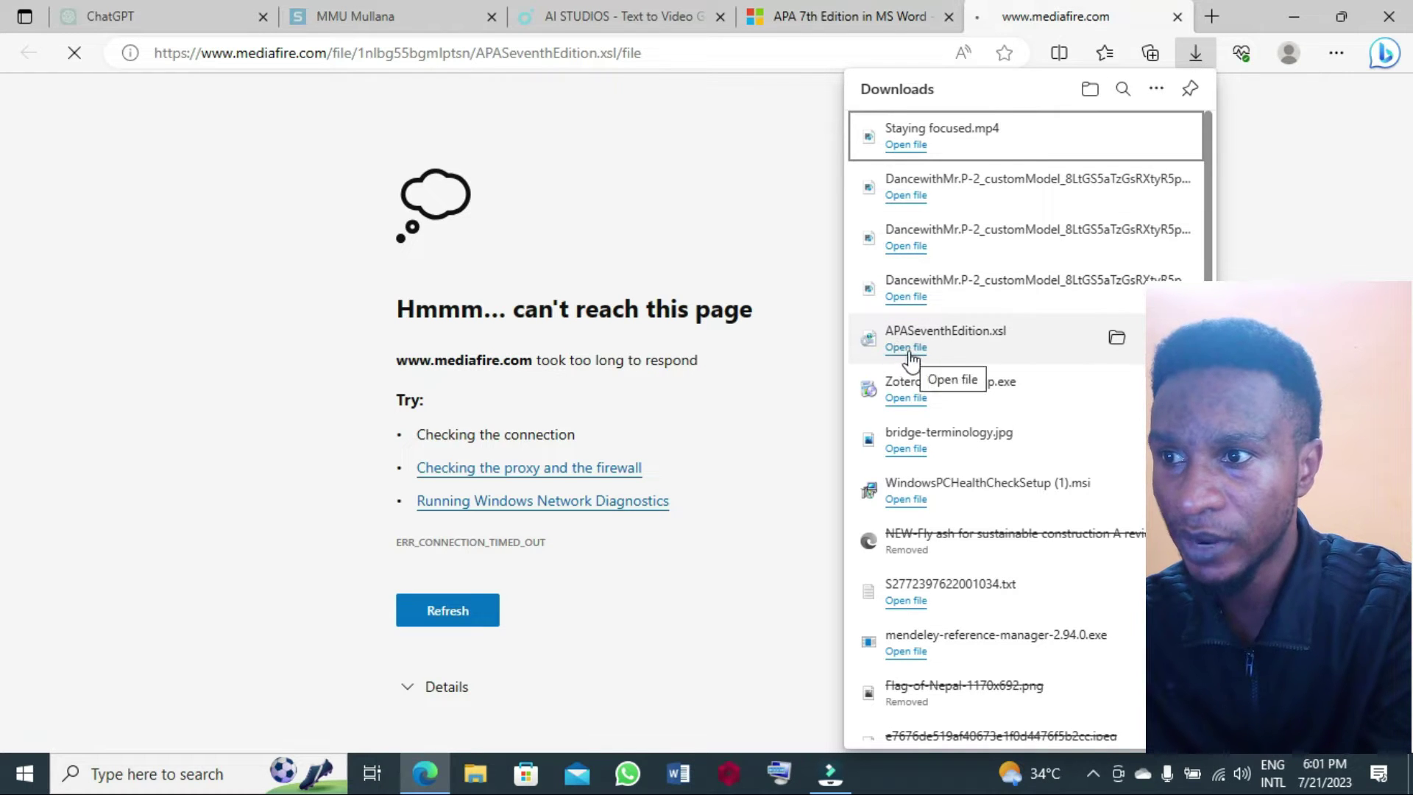
left_click(1114, 340)
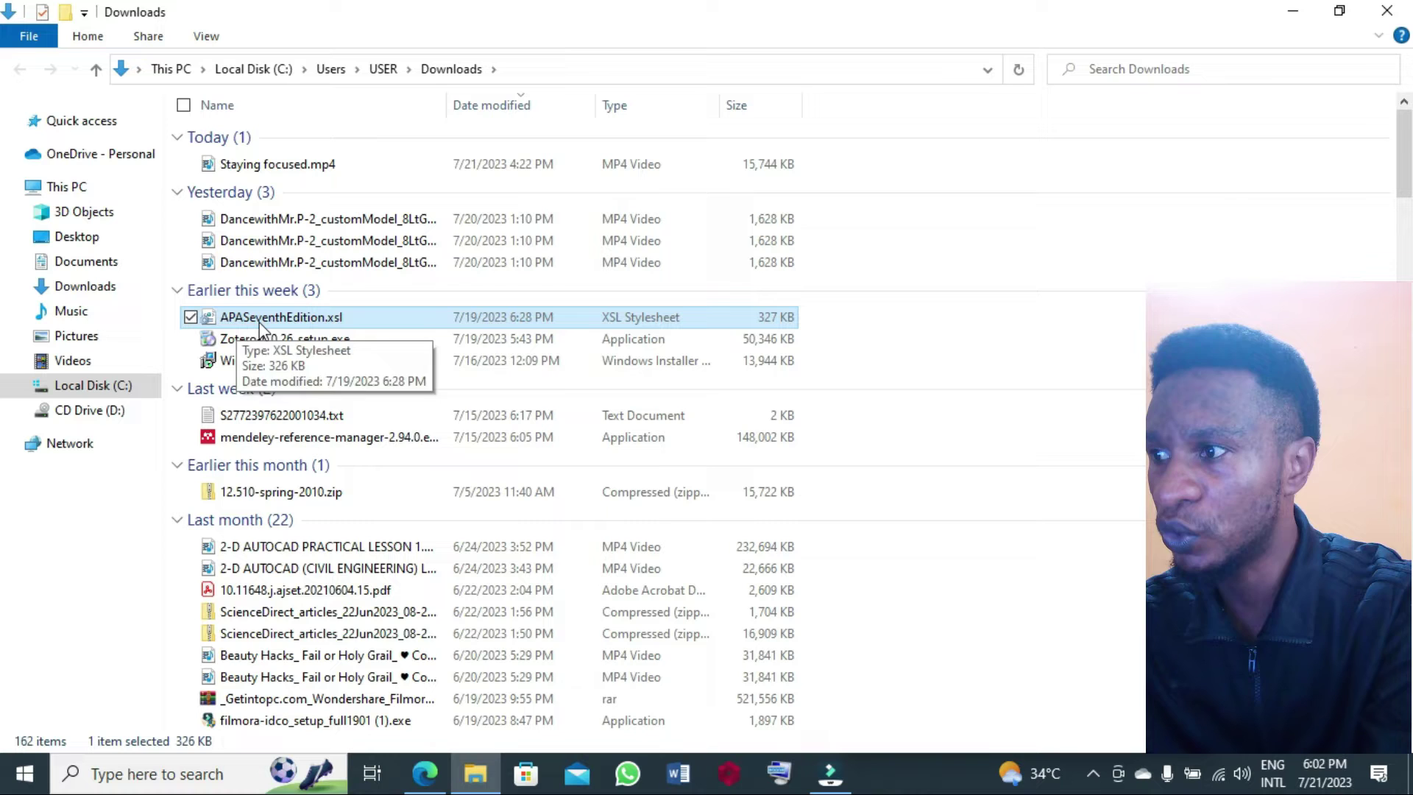
- Copy APASeventhEdition.xsl from the Downloads folder
double_click(258, 321)
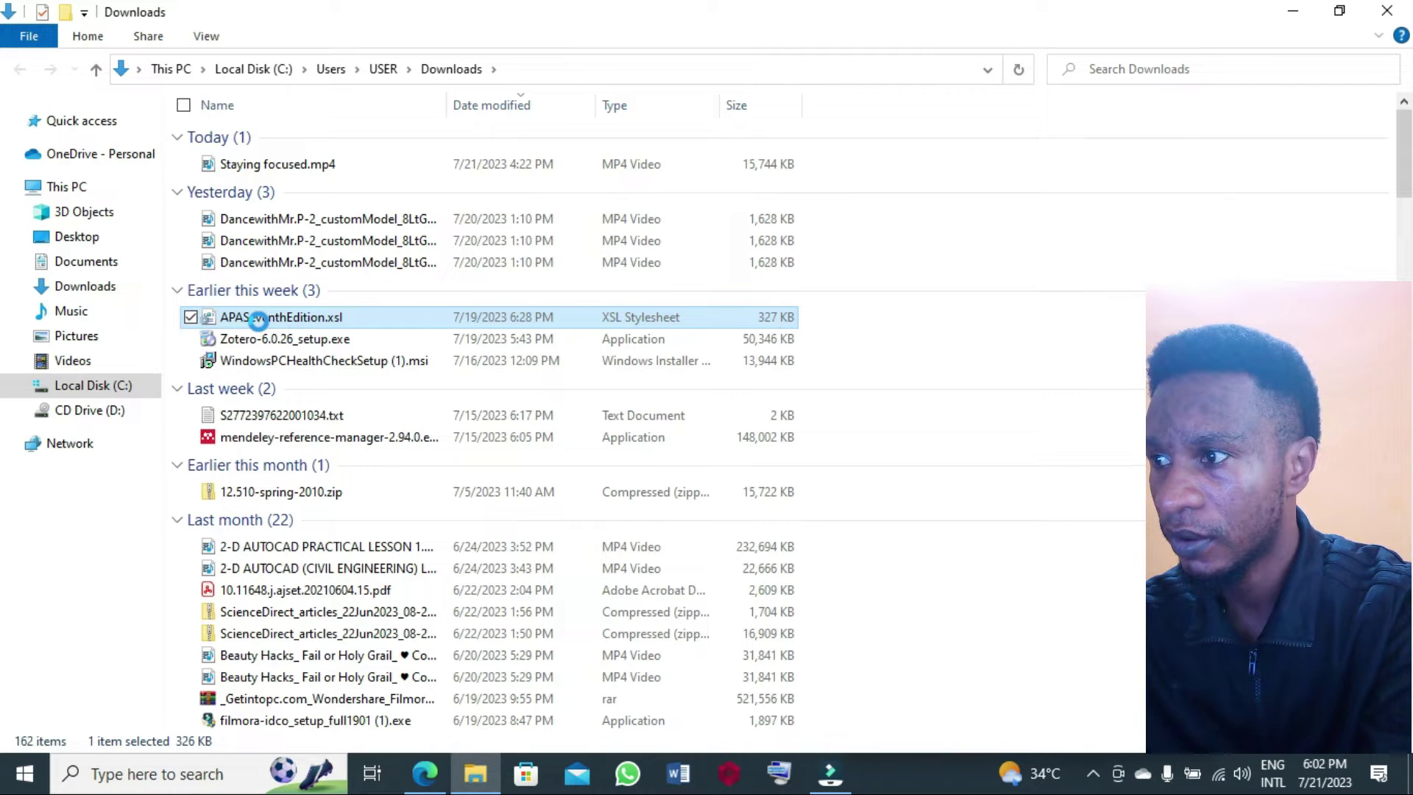
right_click(259, 320)
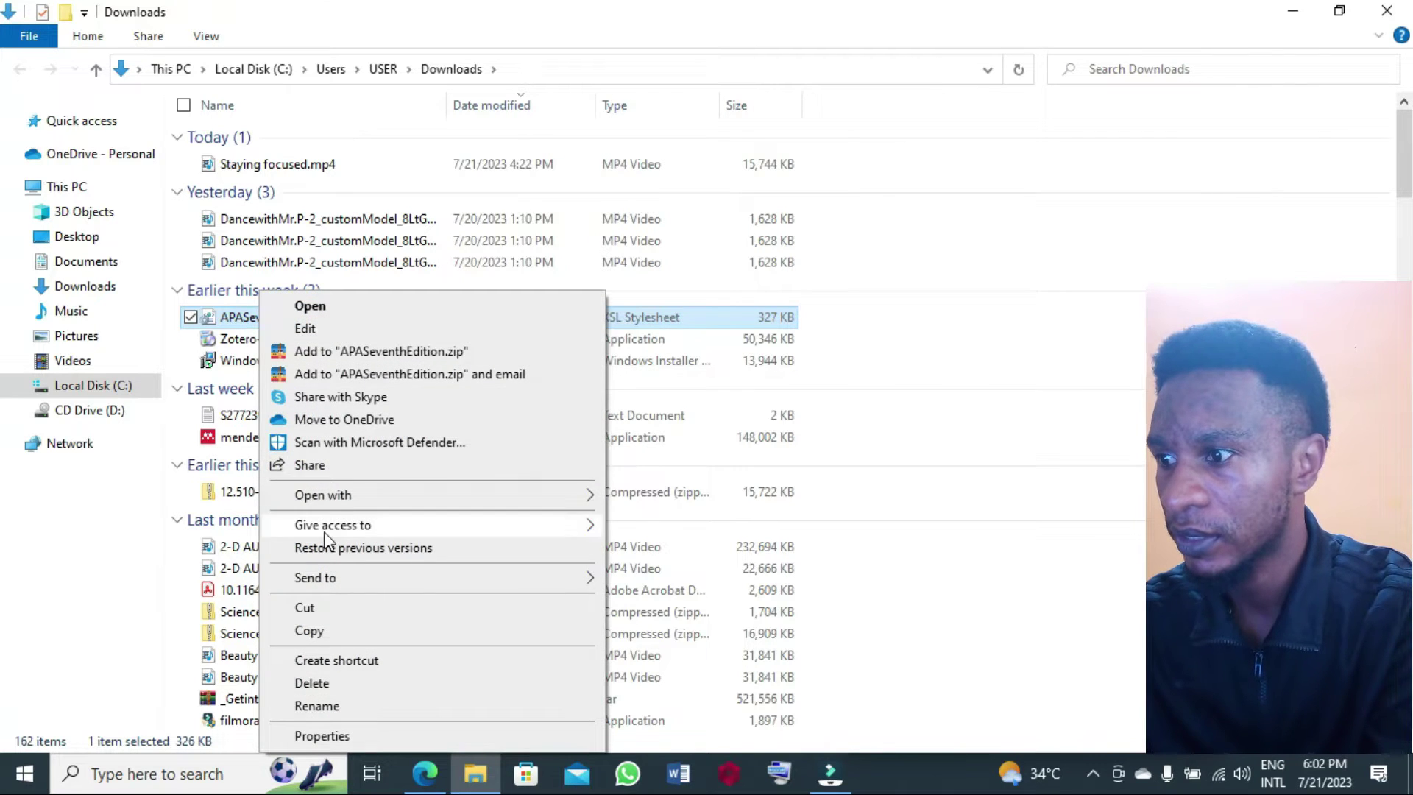
left_click(319, 630)
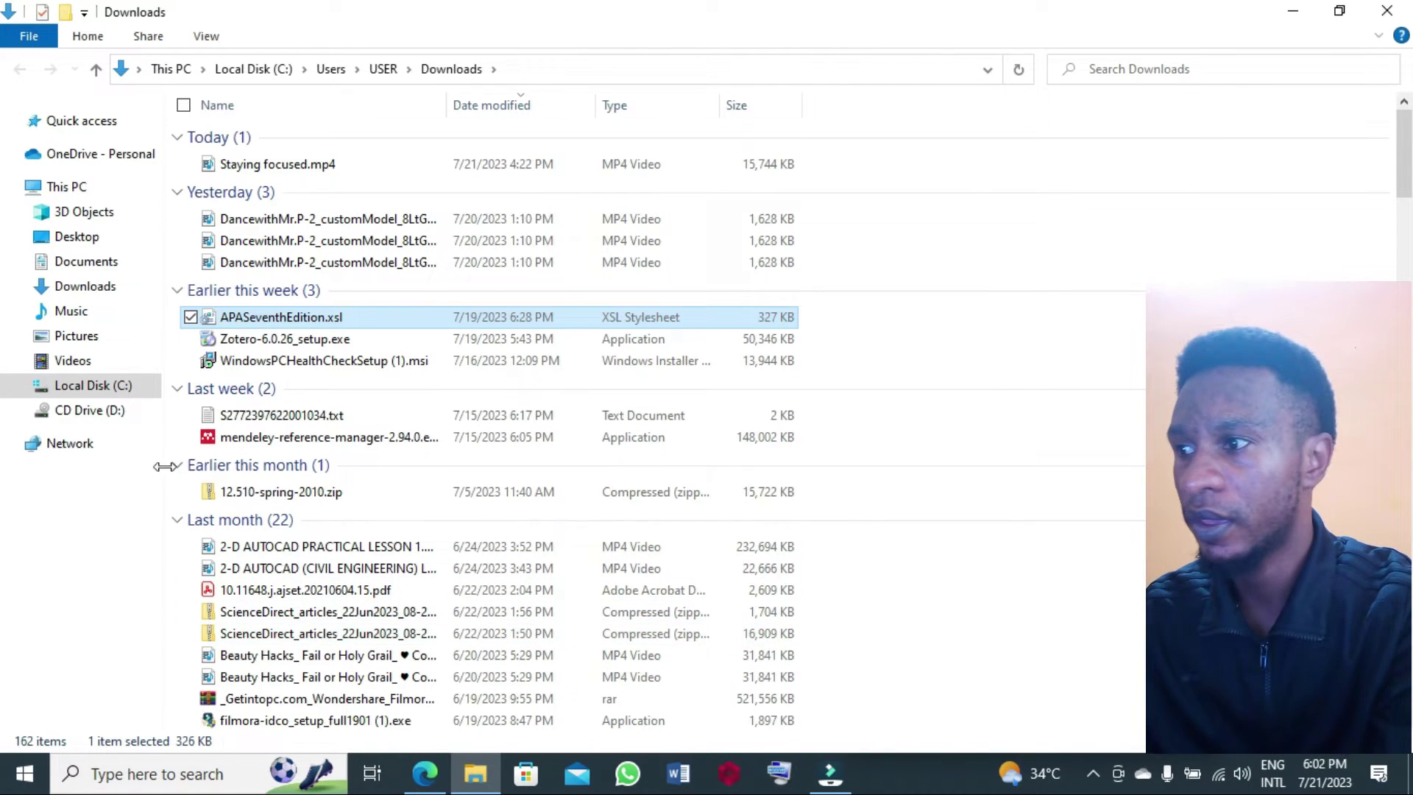
- Browse from Local Disk (C:) through Users, the profile, AppData\Roaming\Microsoft\Bibliography into Style
left_click(95, 395)
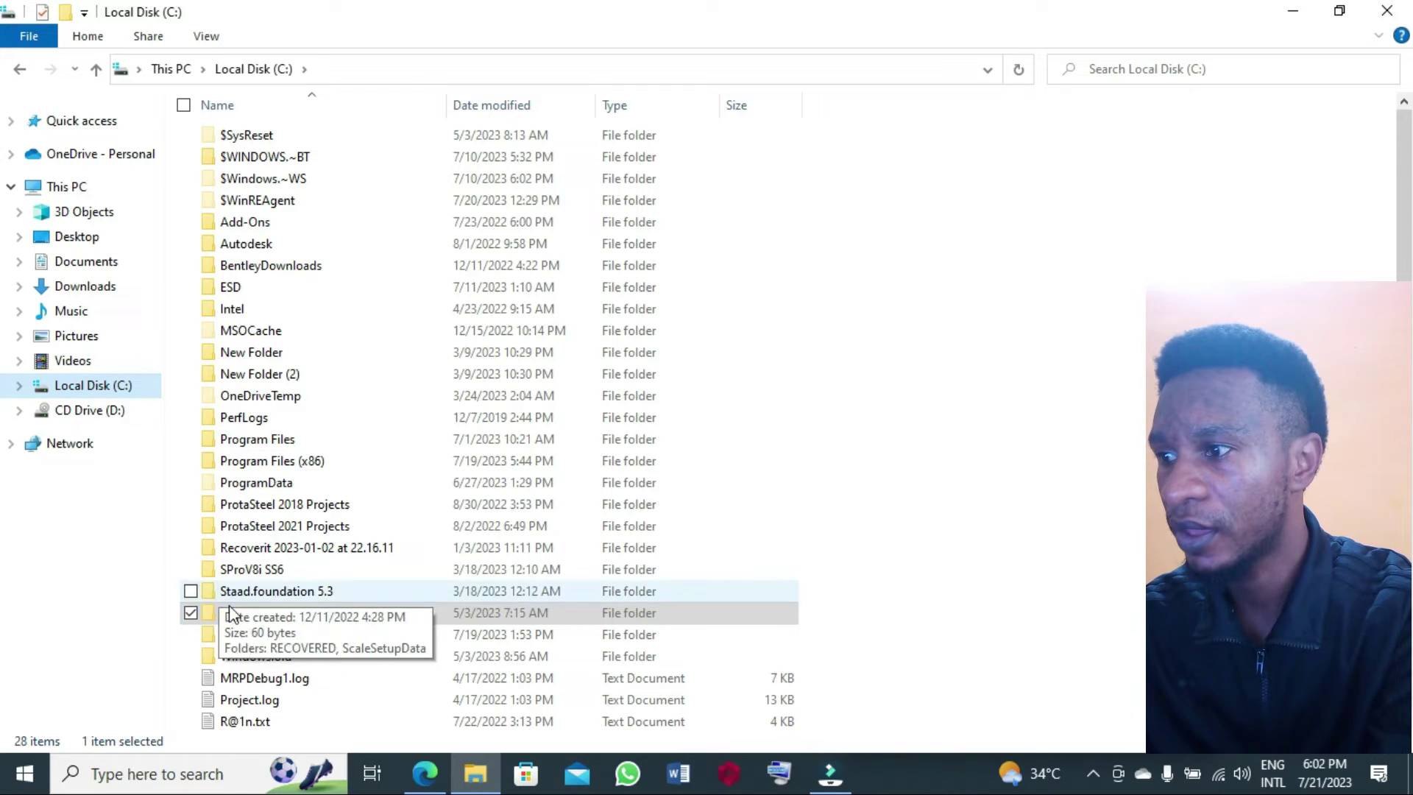
left_click(248, 622)
double_click(248, 618)
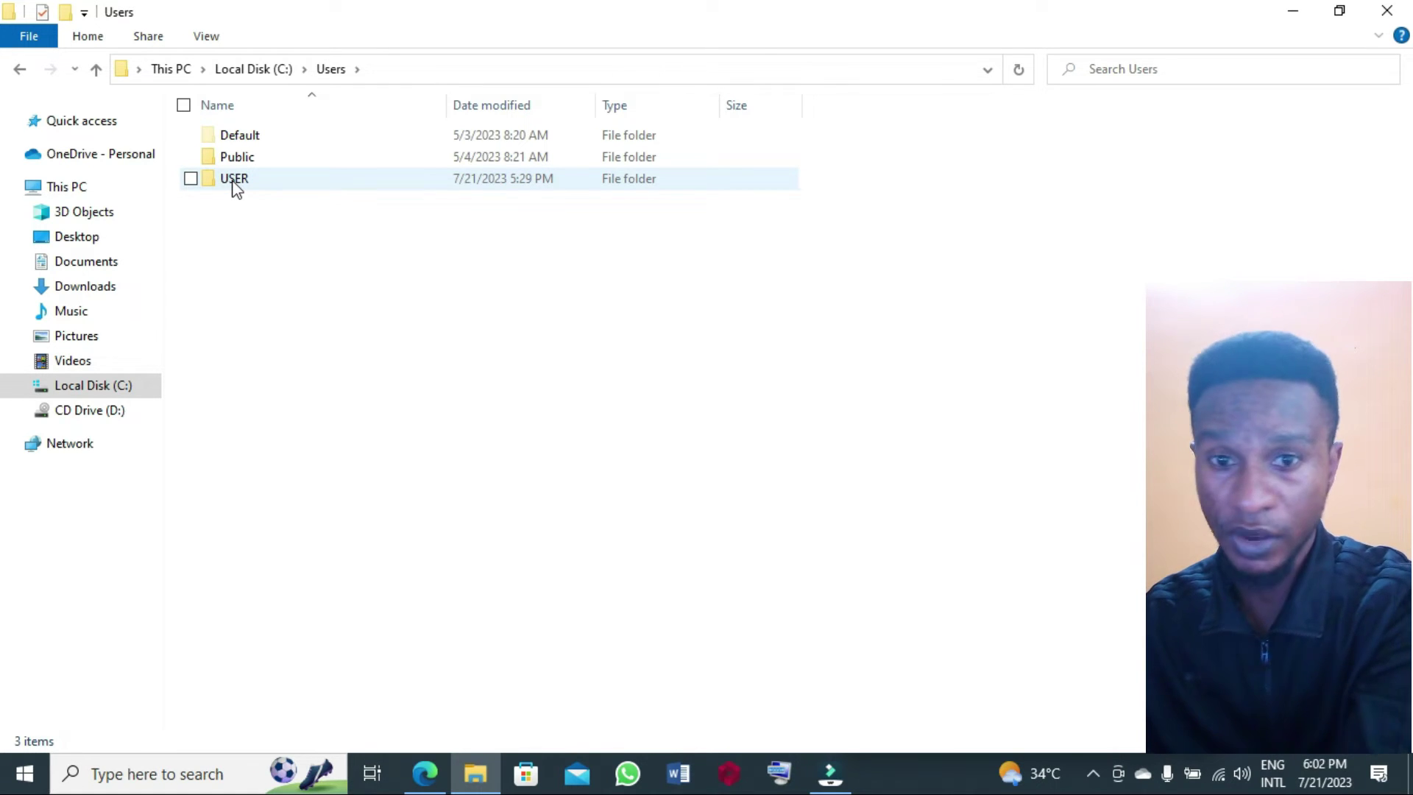
mouse_move(233, 184)
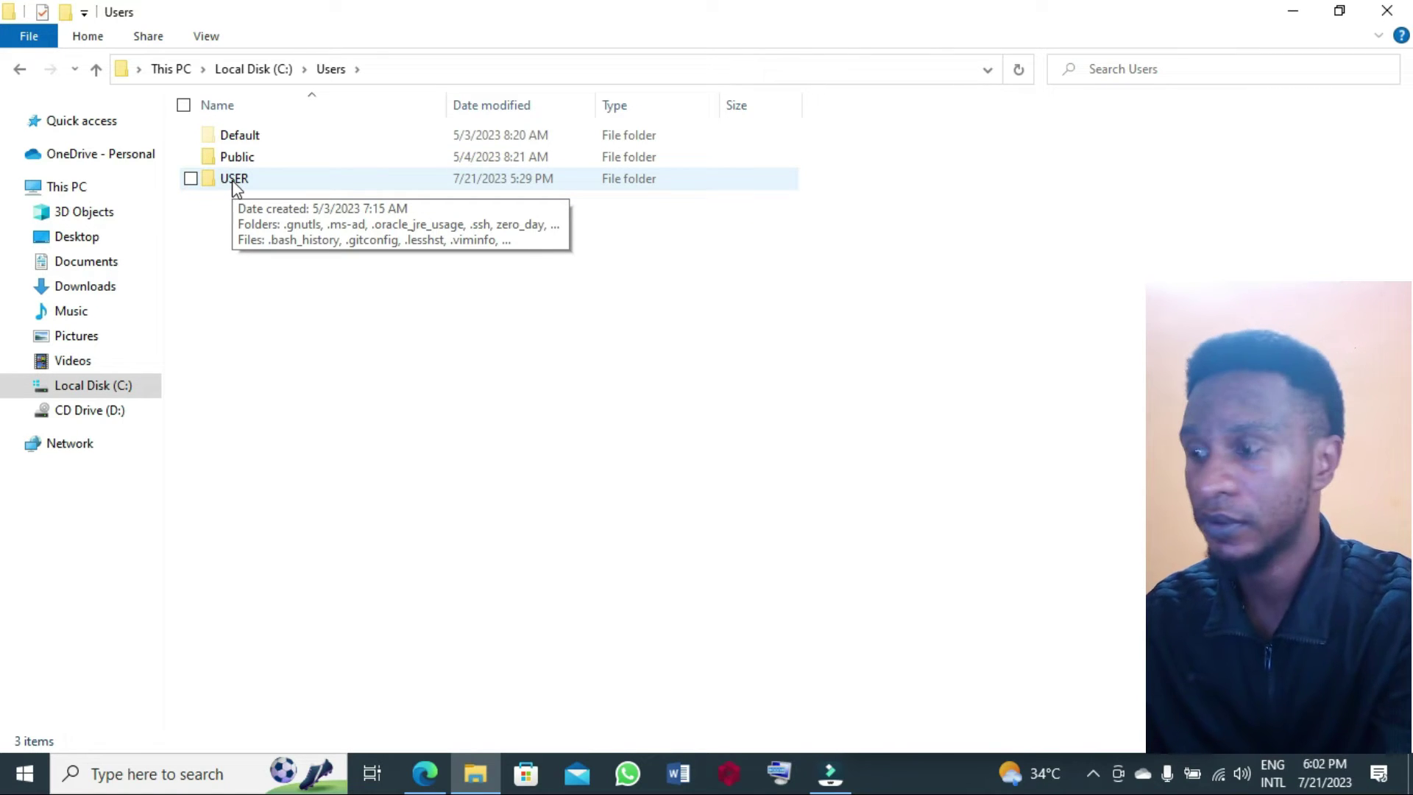
double_click(233, 180)
mouse_move(234, 184)
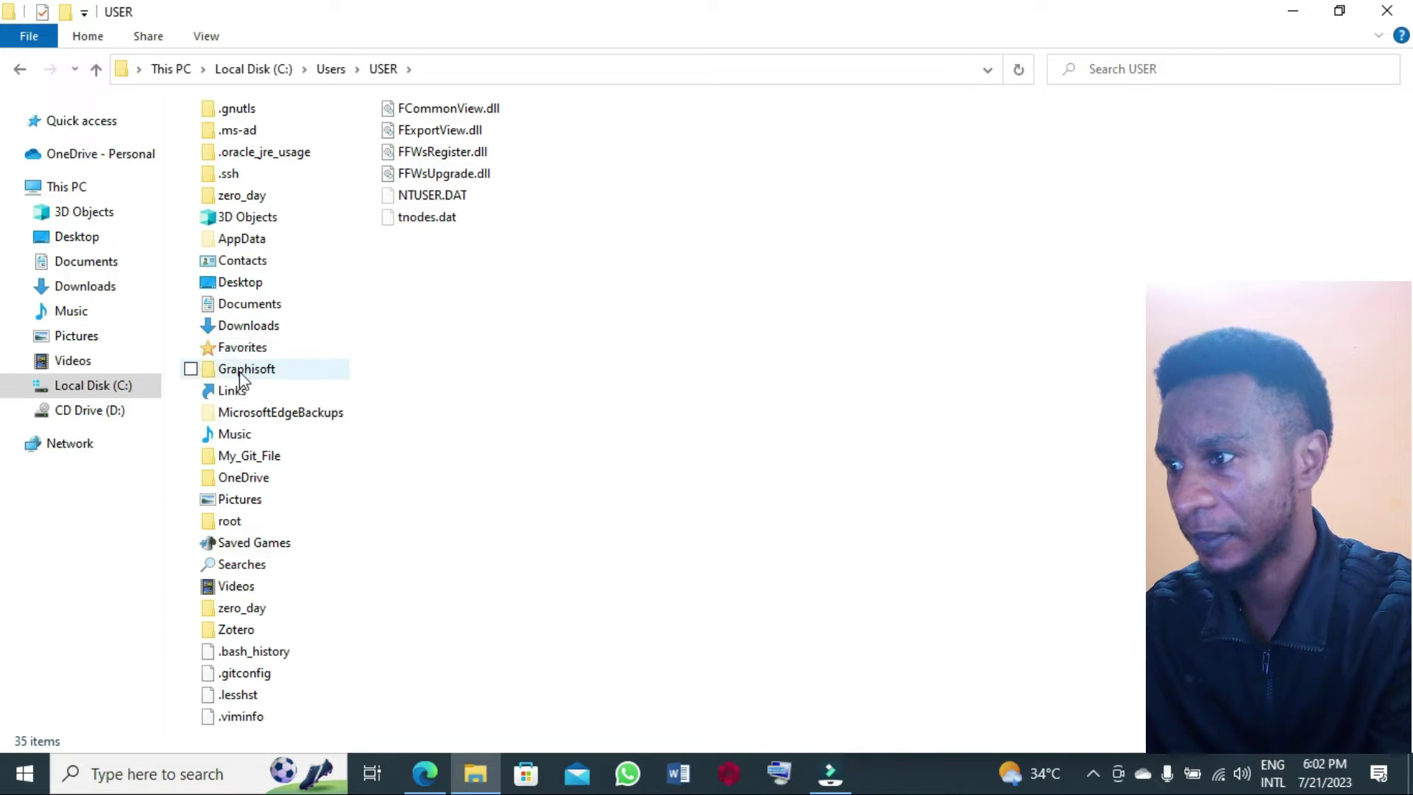
double_click(252, 244)
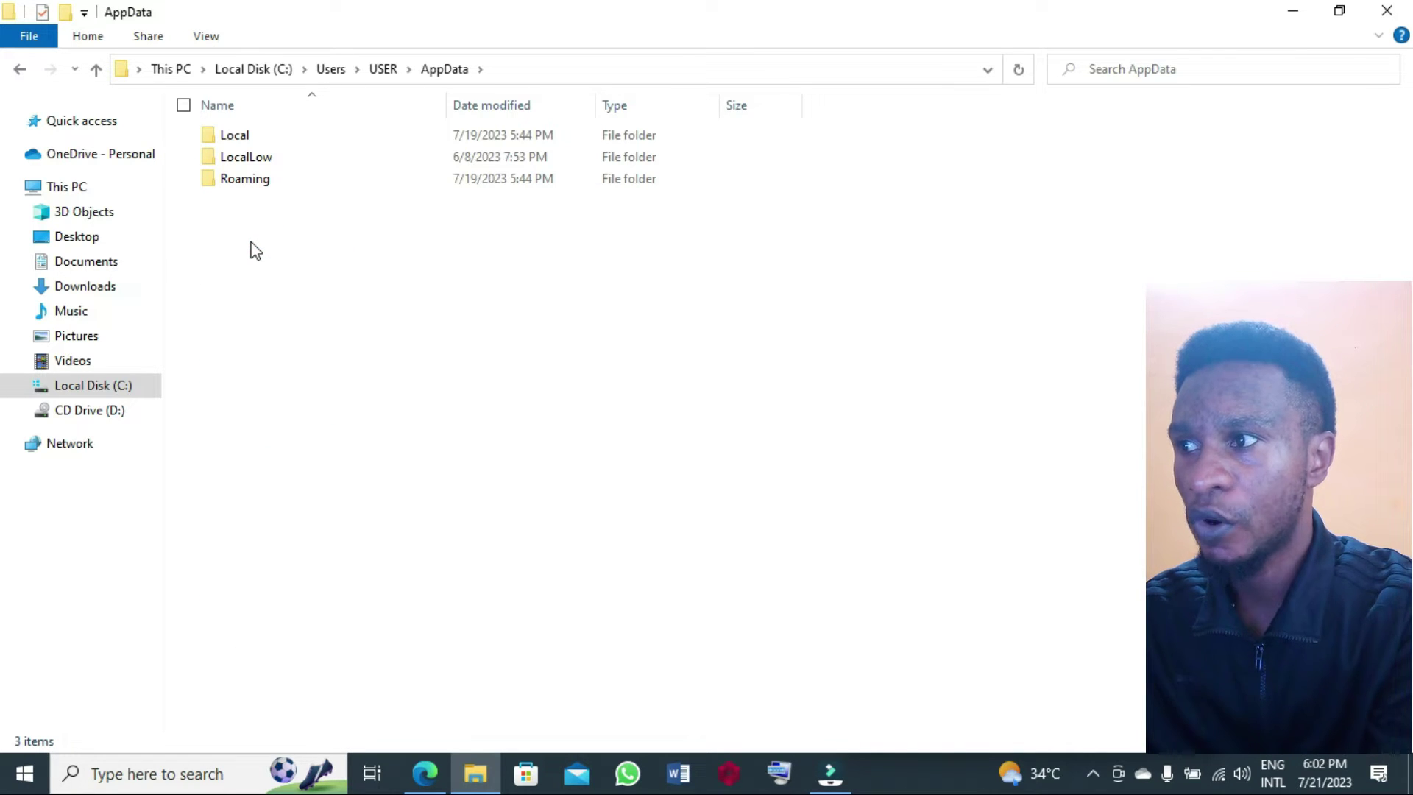
double_click(247, 181)
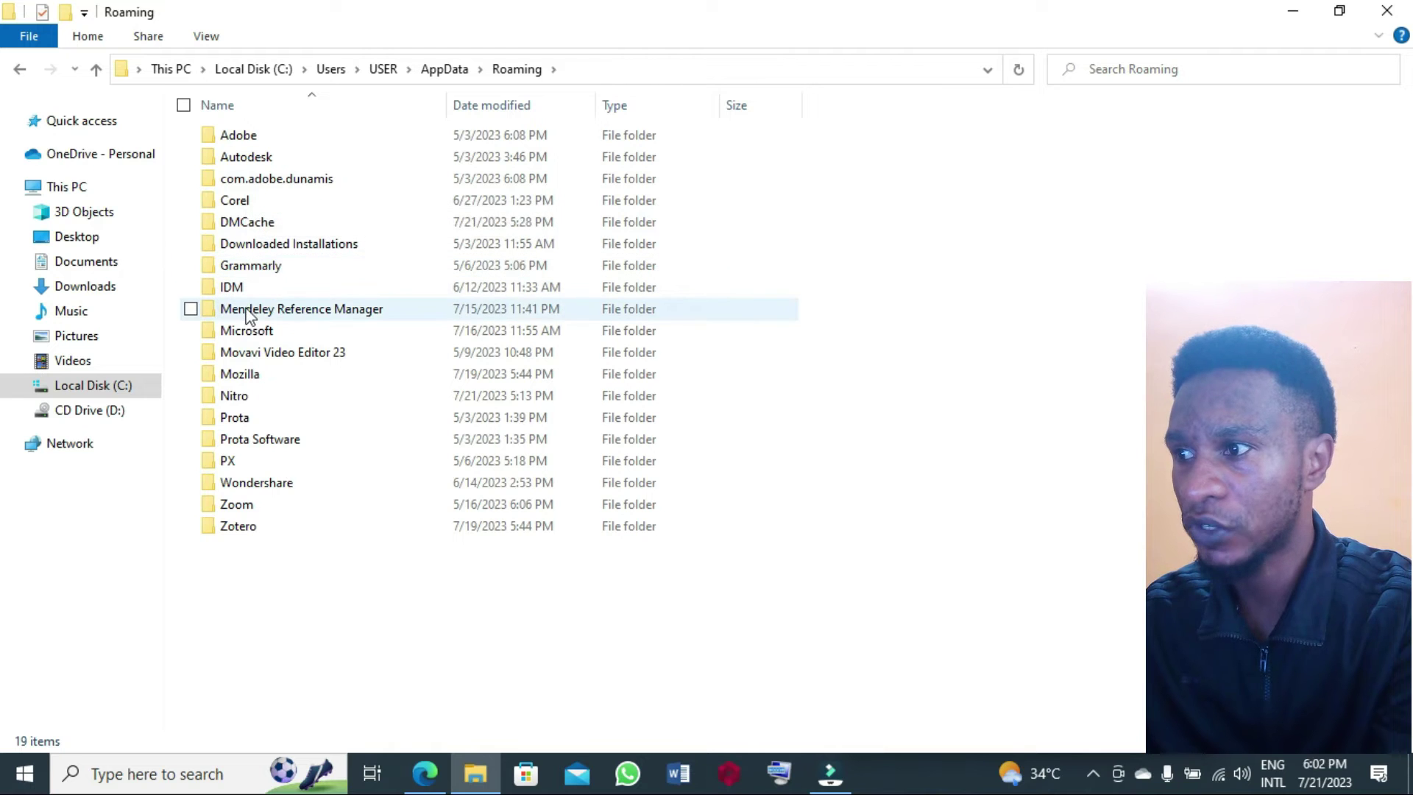
double_click(253, 337)
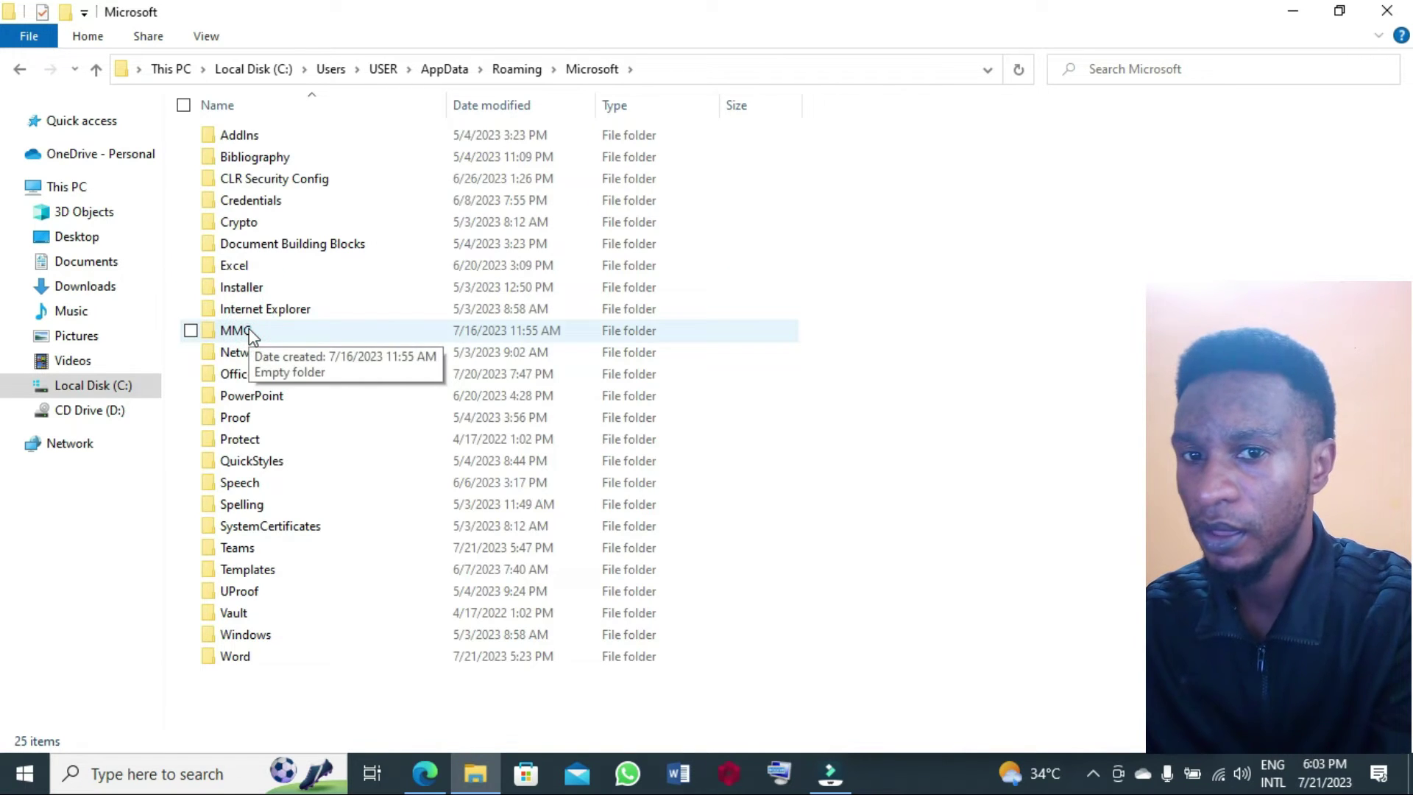
double_click(262, 163)
left_click(261, 165)
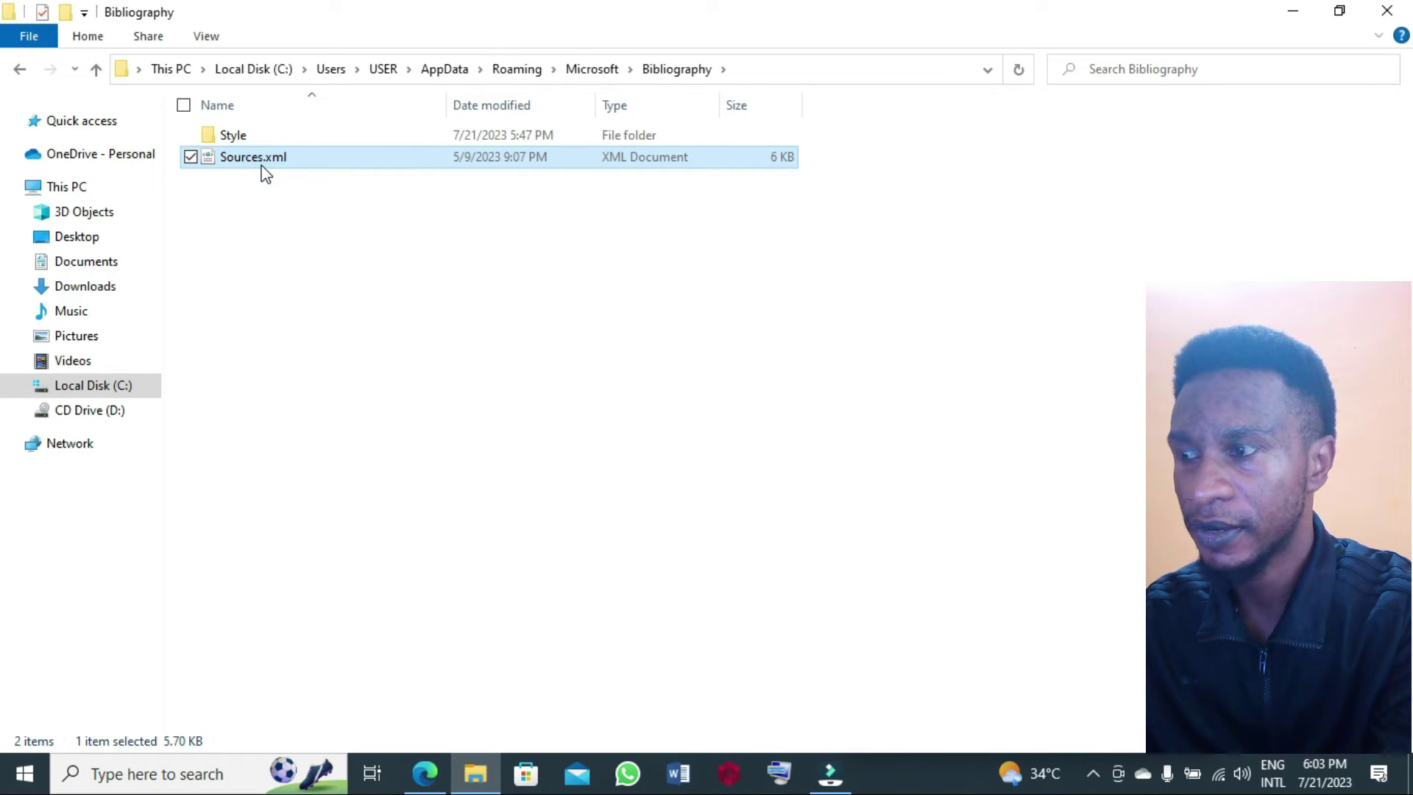
double_click(245, 137)
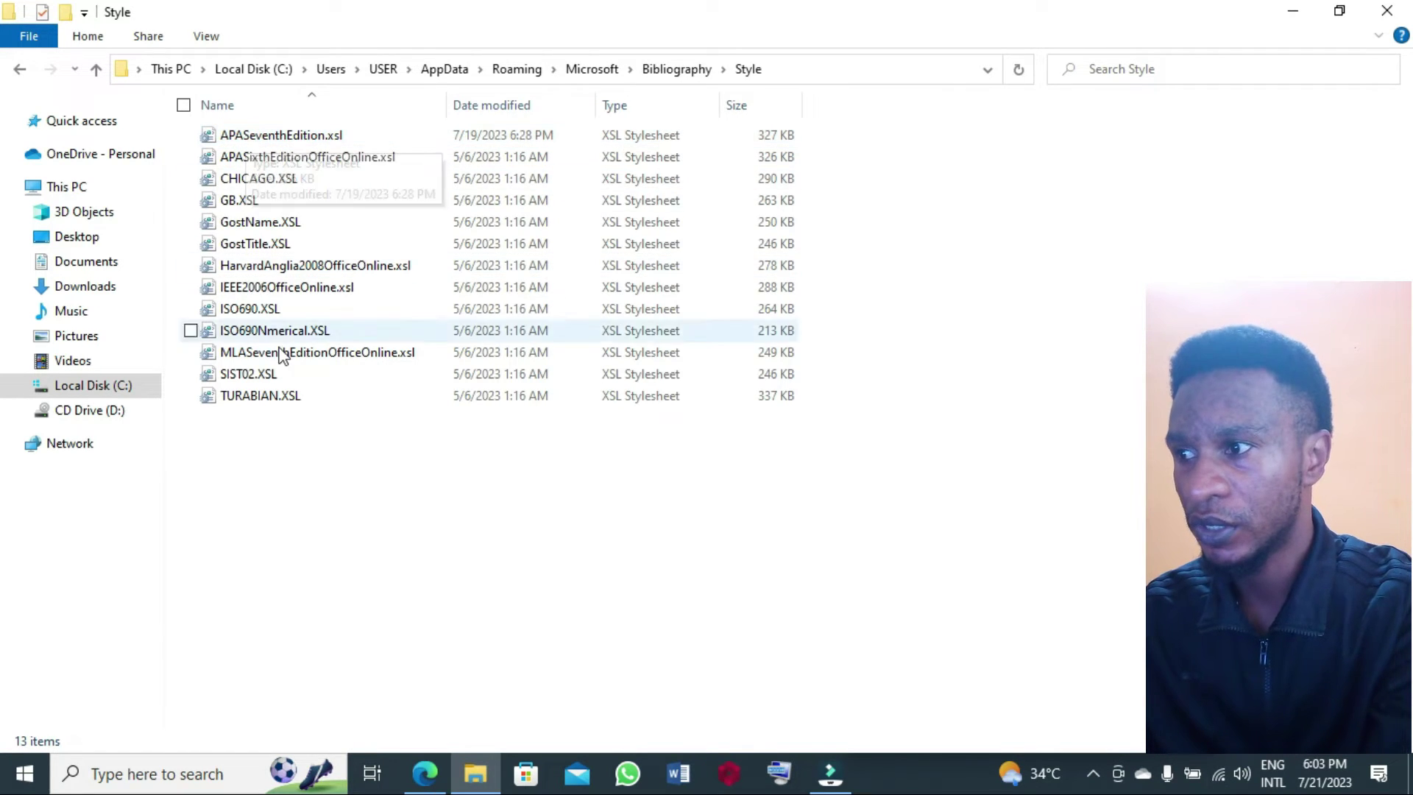
- Try pasting the stylesheet into Style, skip replacing the existing file, and close File Explorer
right_click(361, 466)
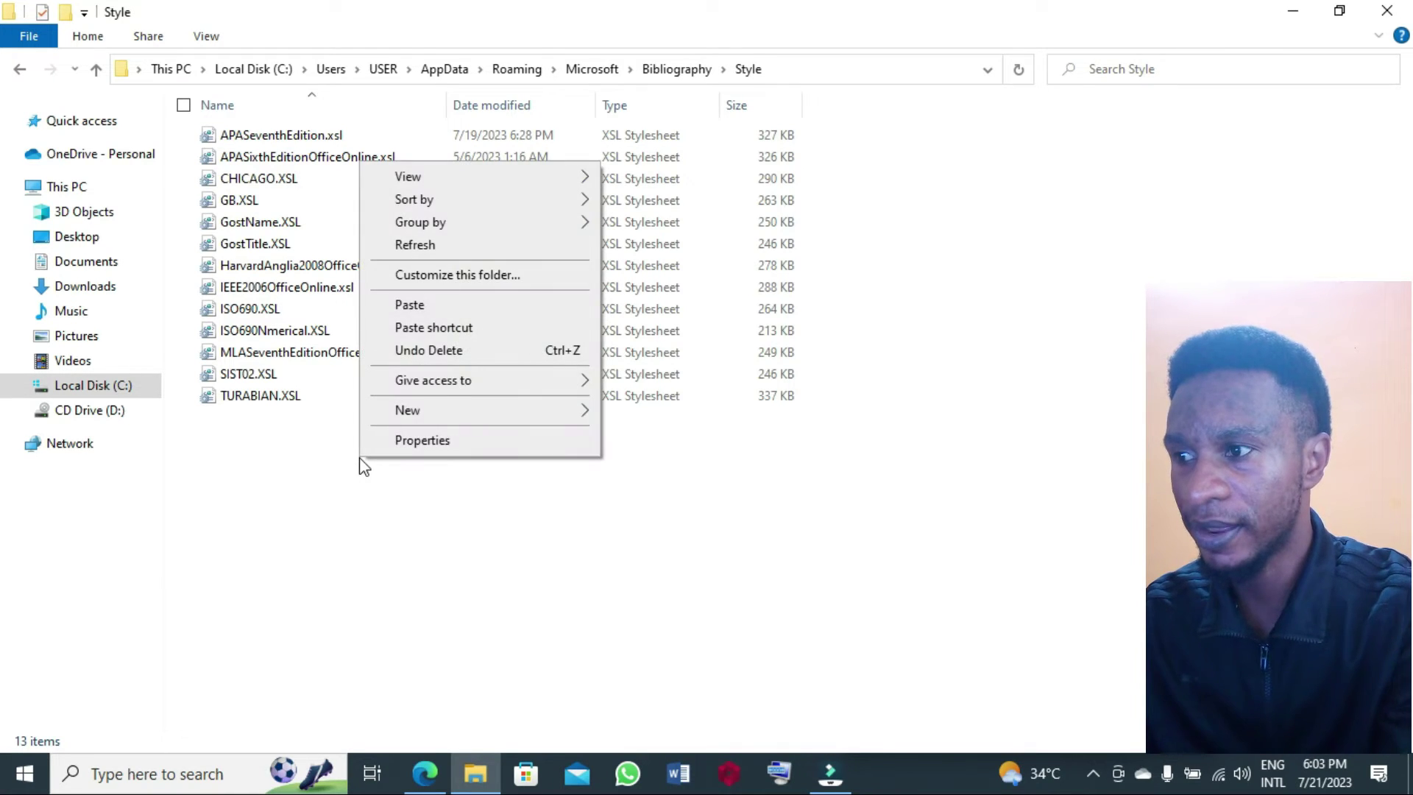
left_click(410, 305)
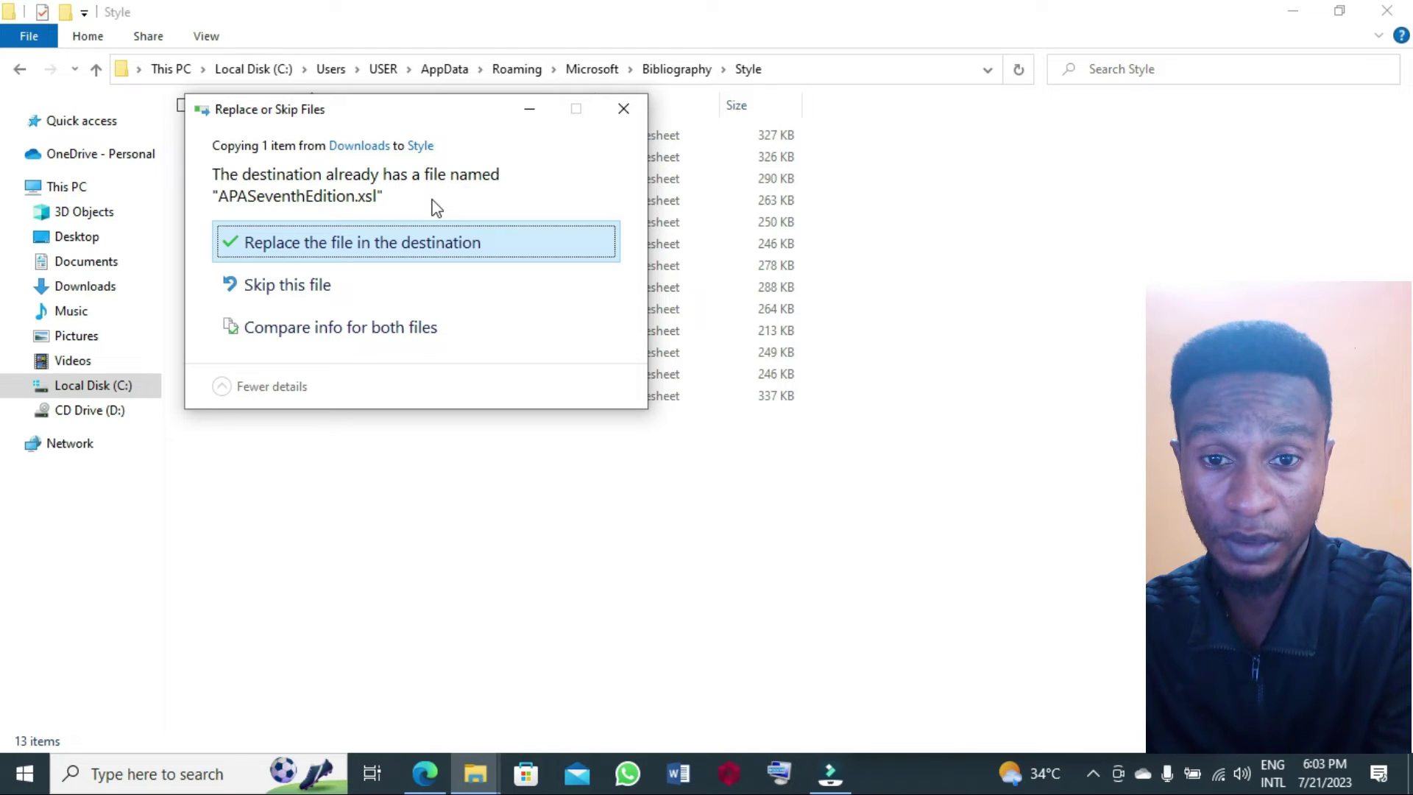
left_click(623, 110)
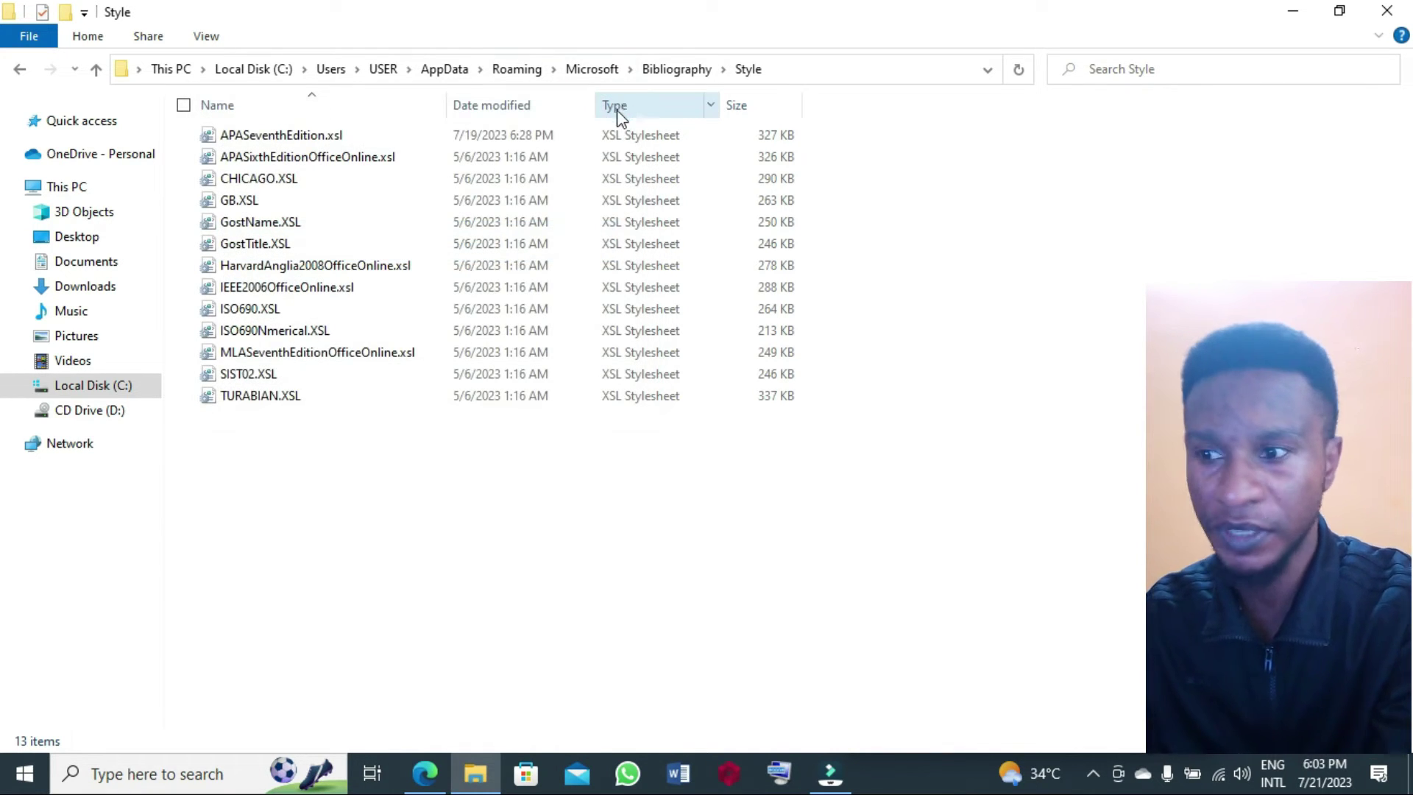
left_click(1390, 15)
- Close Edge, then start a blank Word document and show the References tab
left_click(1391, 14)
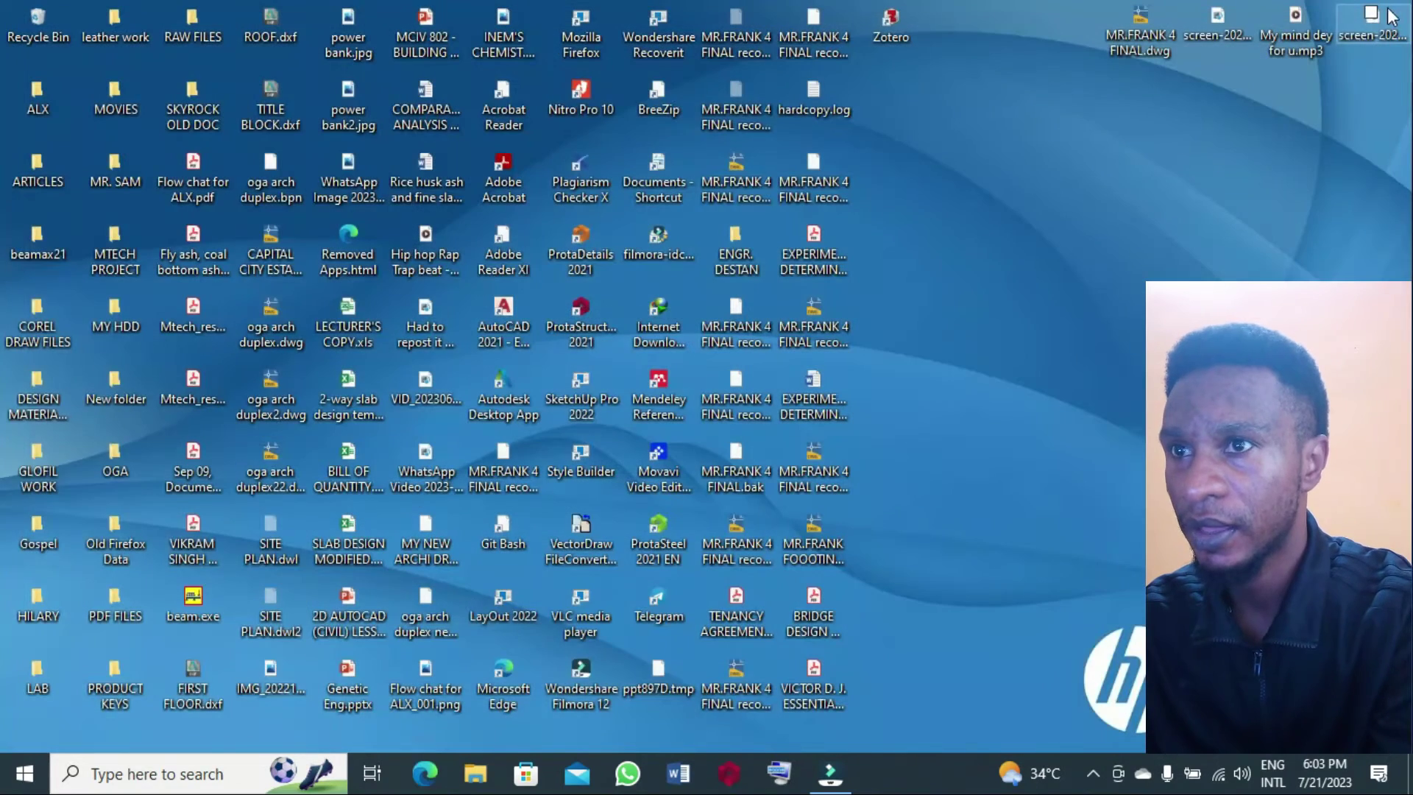
left_click(680, 780)
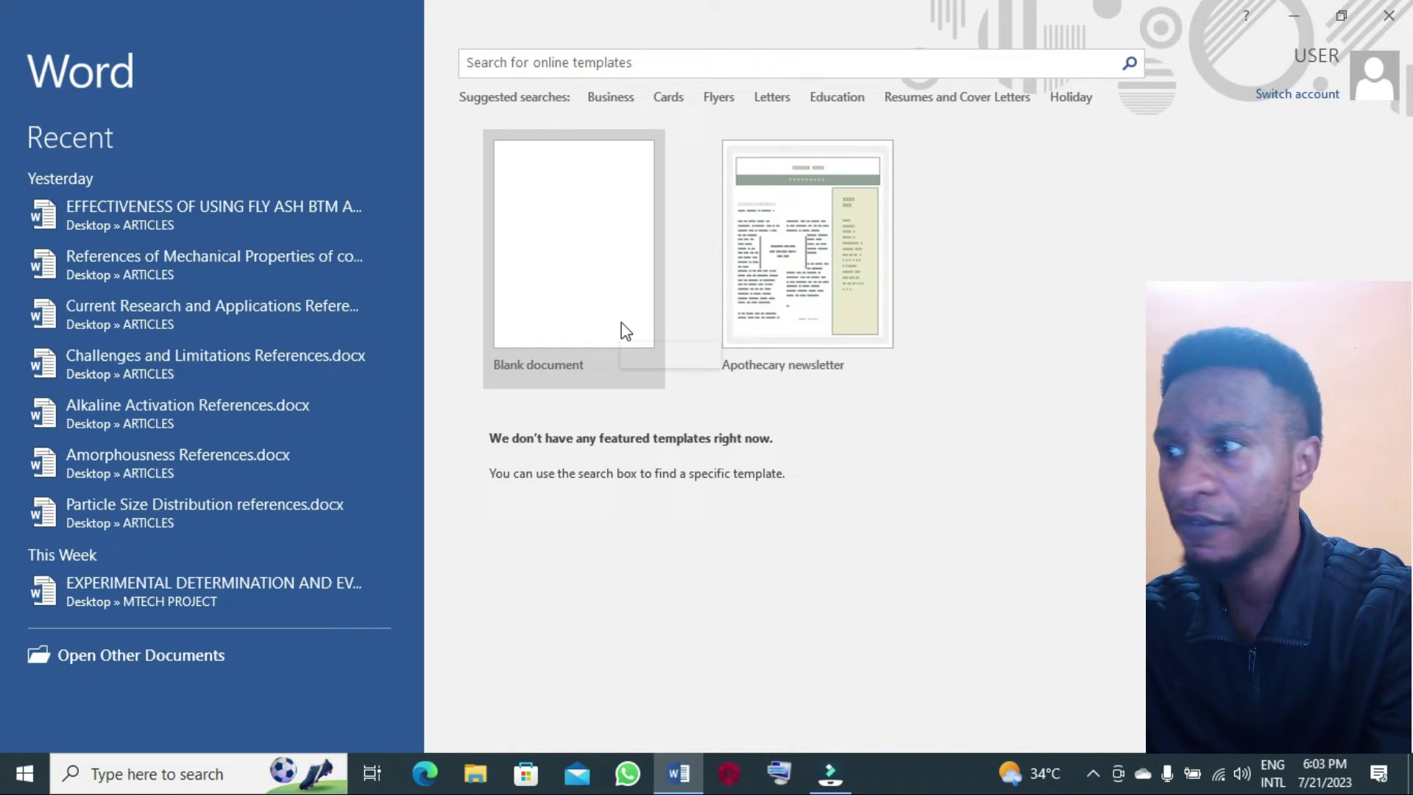
left_click(621, 322)
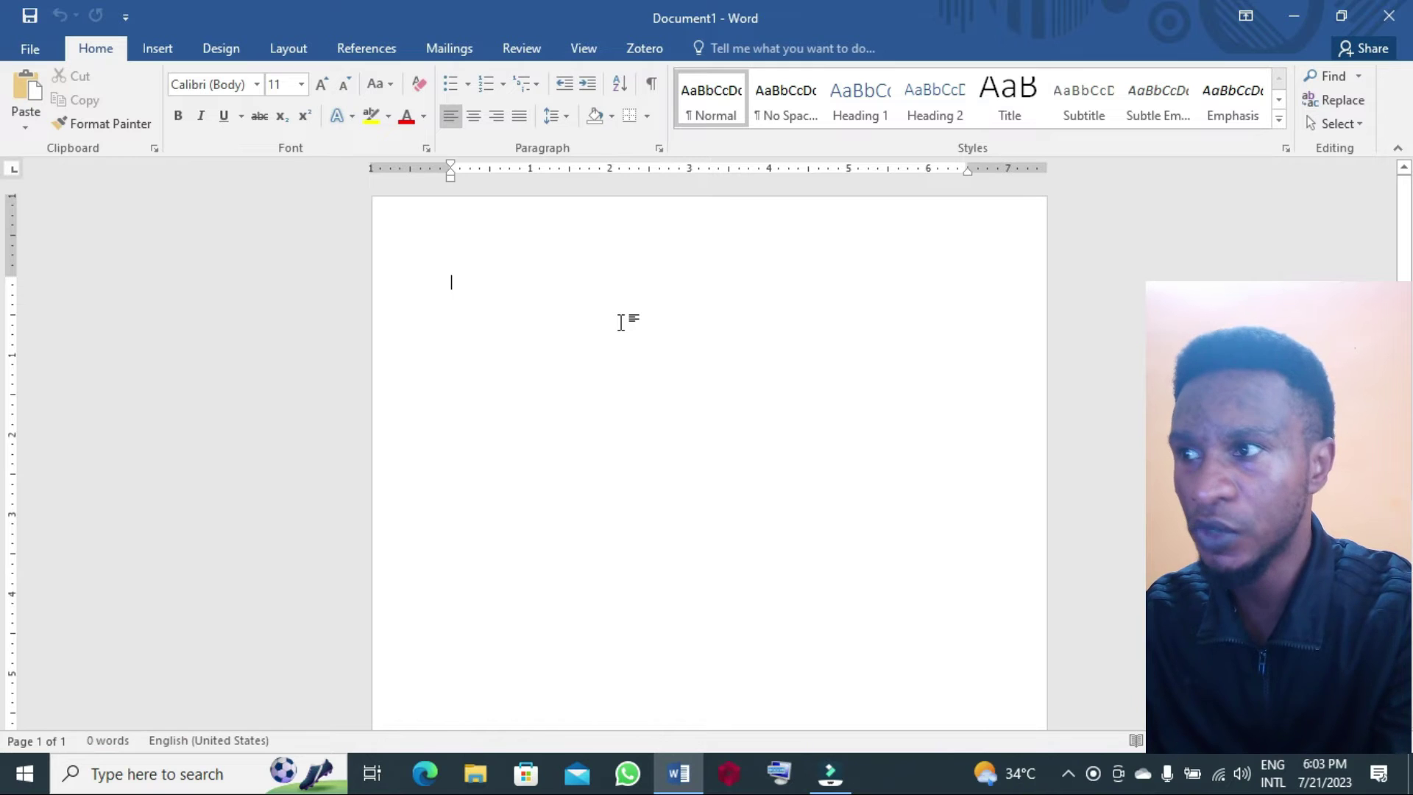
left_click(348, 51)
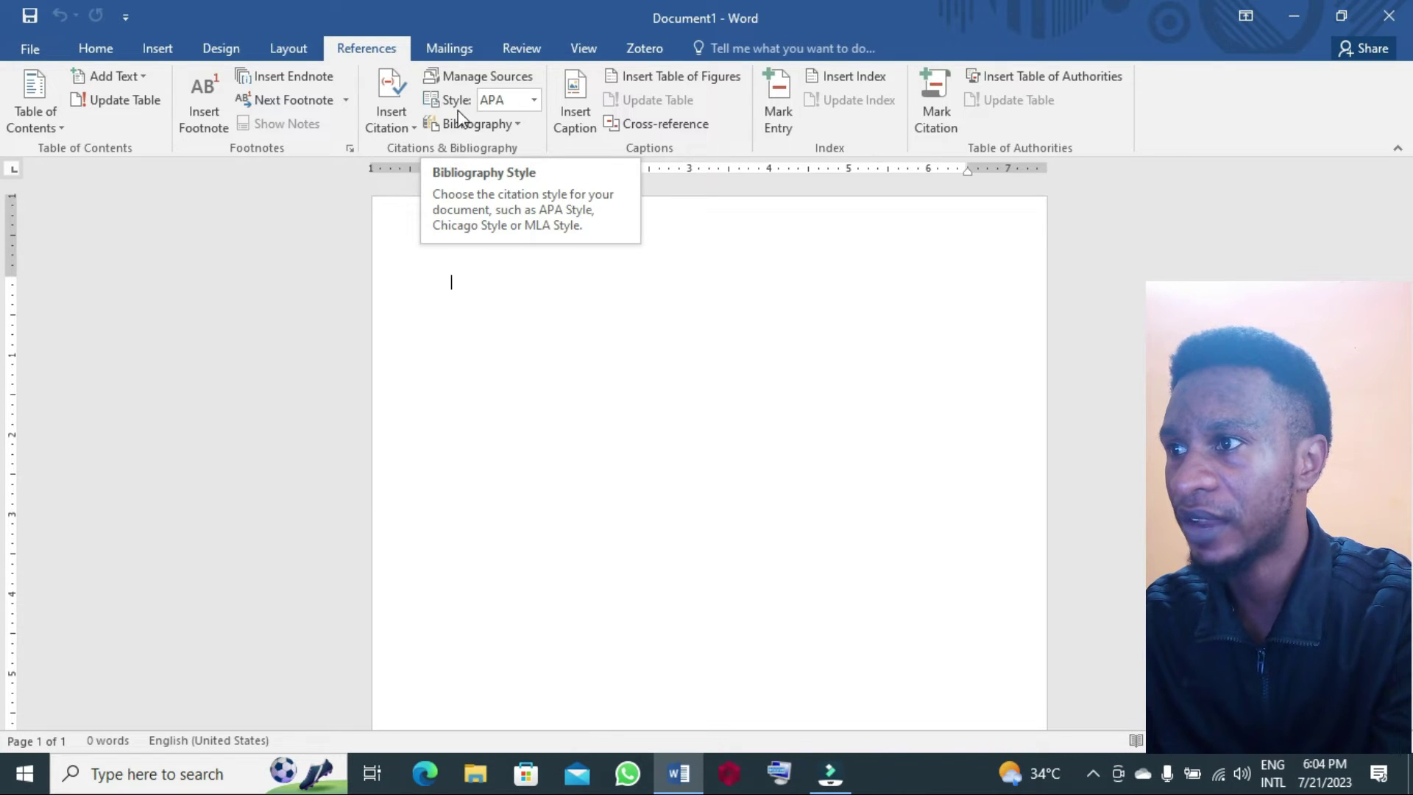
left_click(531, 99)
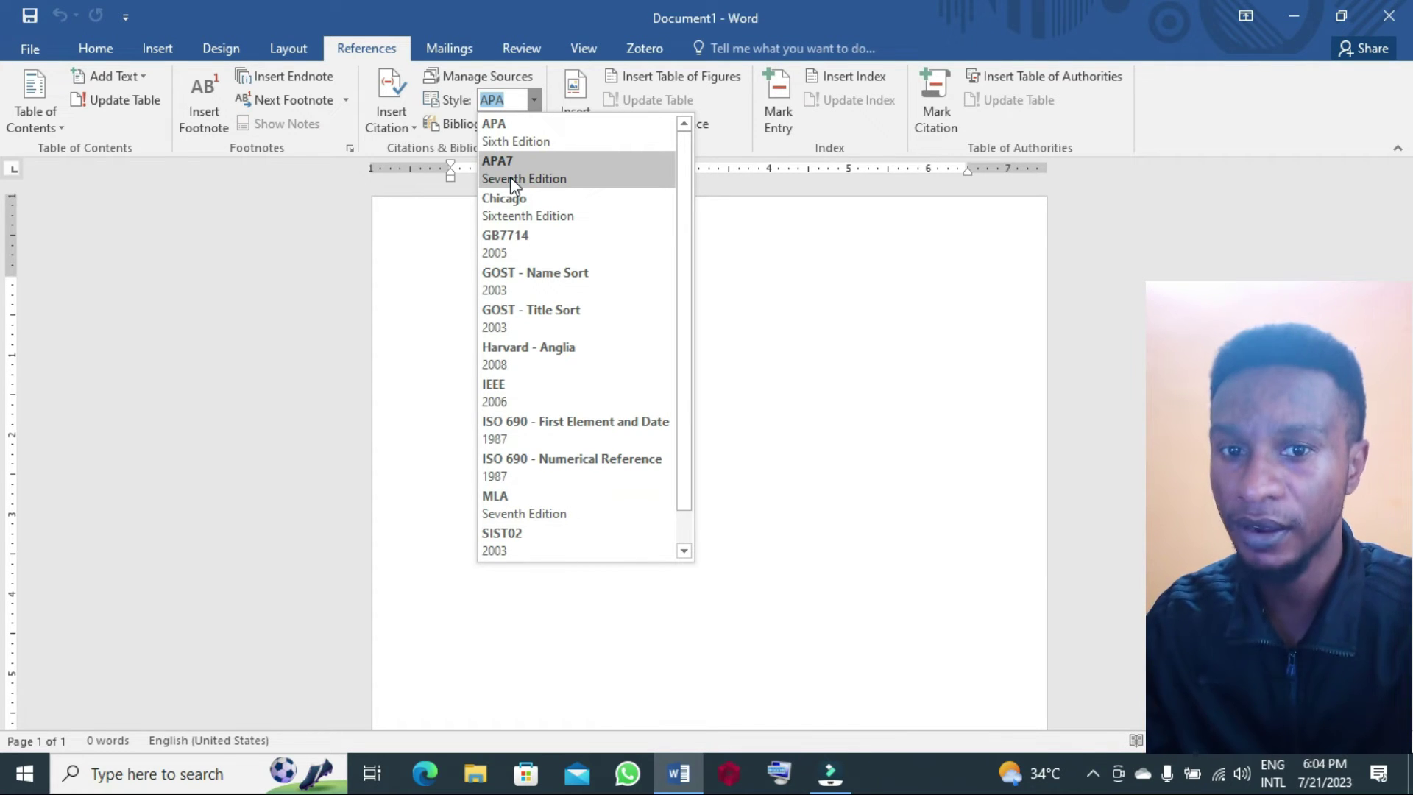
left_click(410, 270)
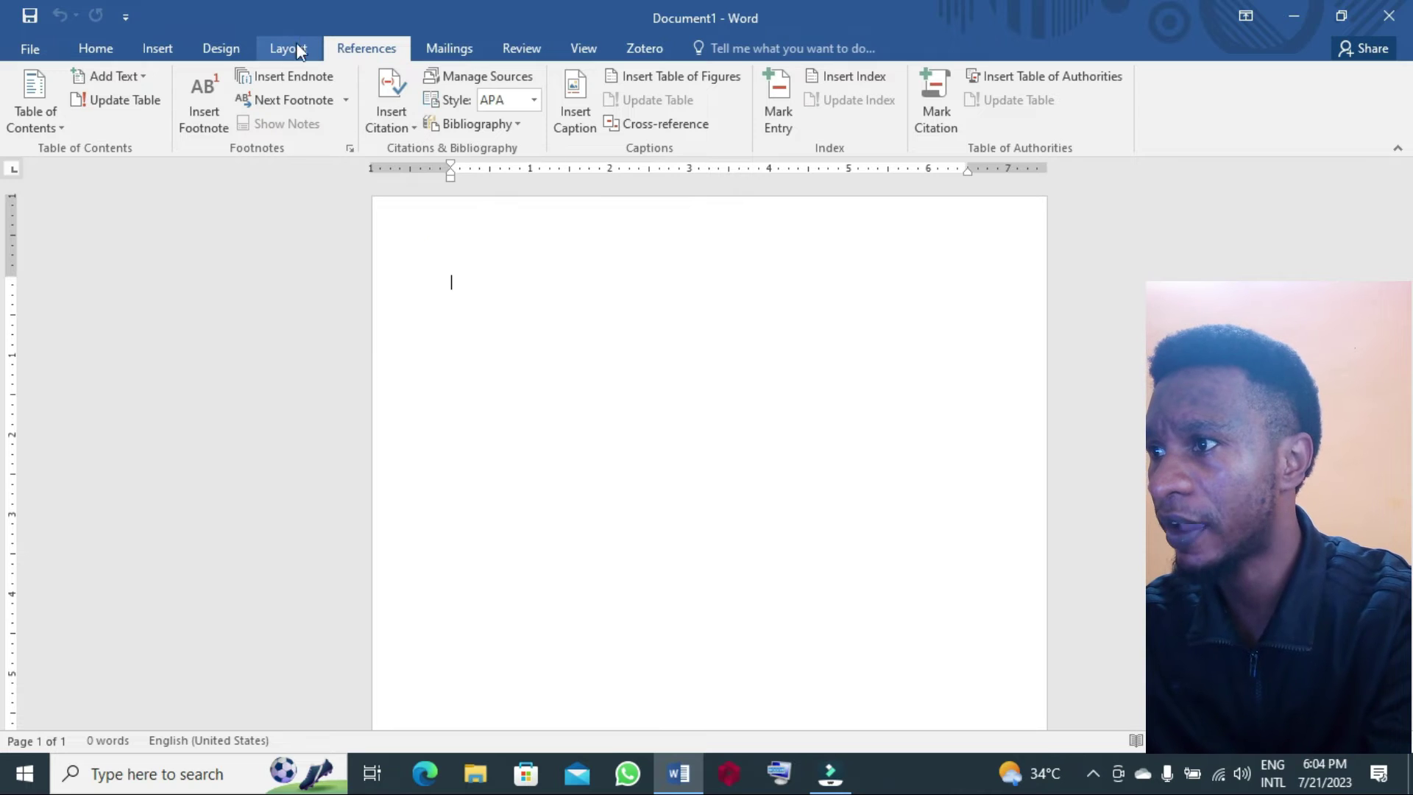
left_click(414, 126)
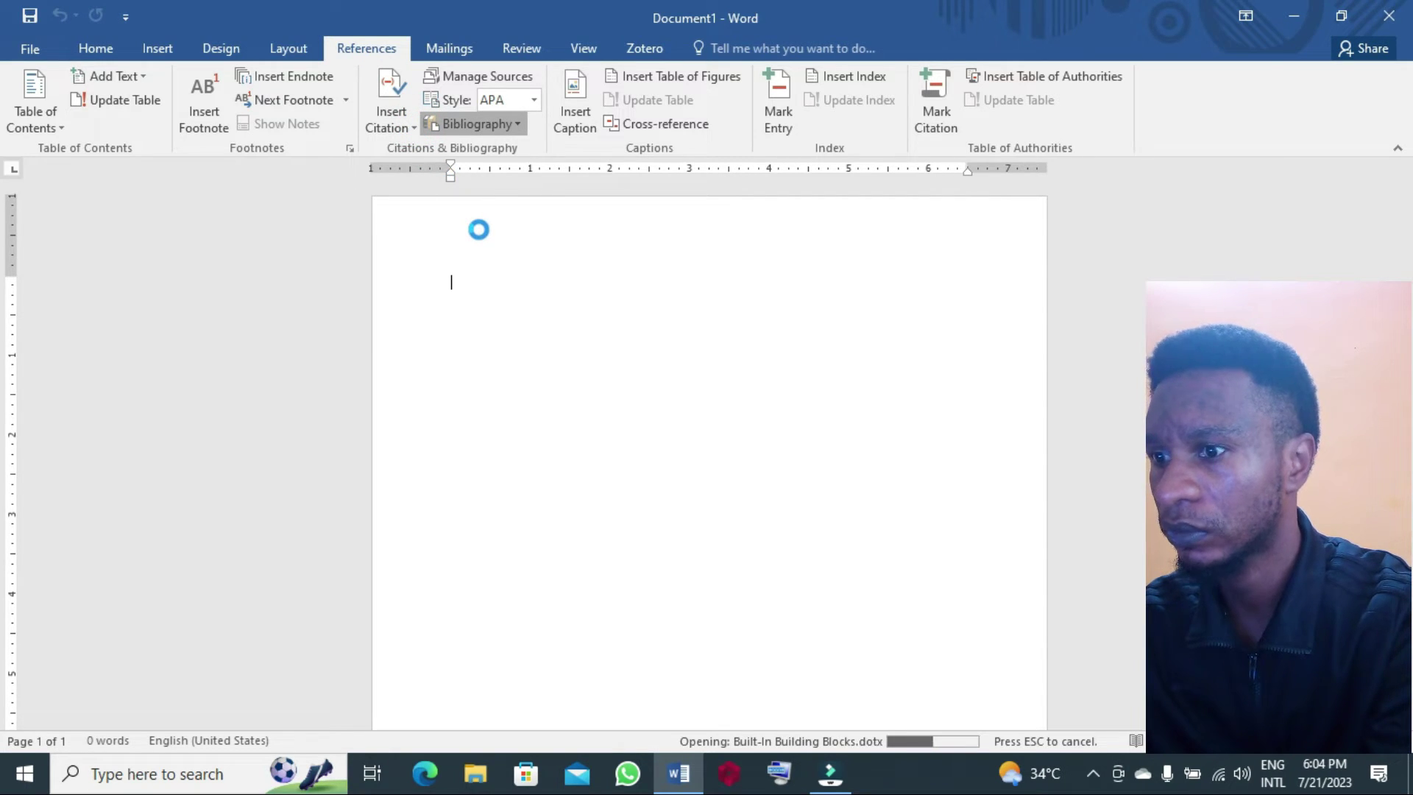
left_click(908, 397)
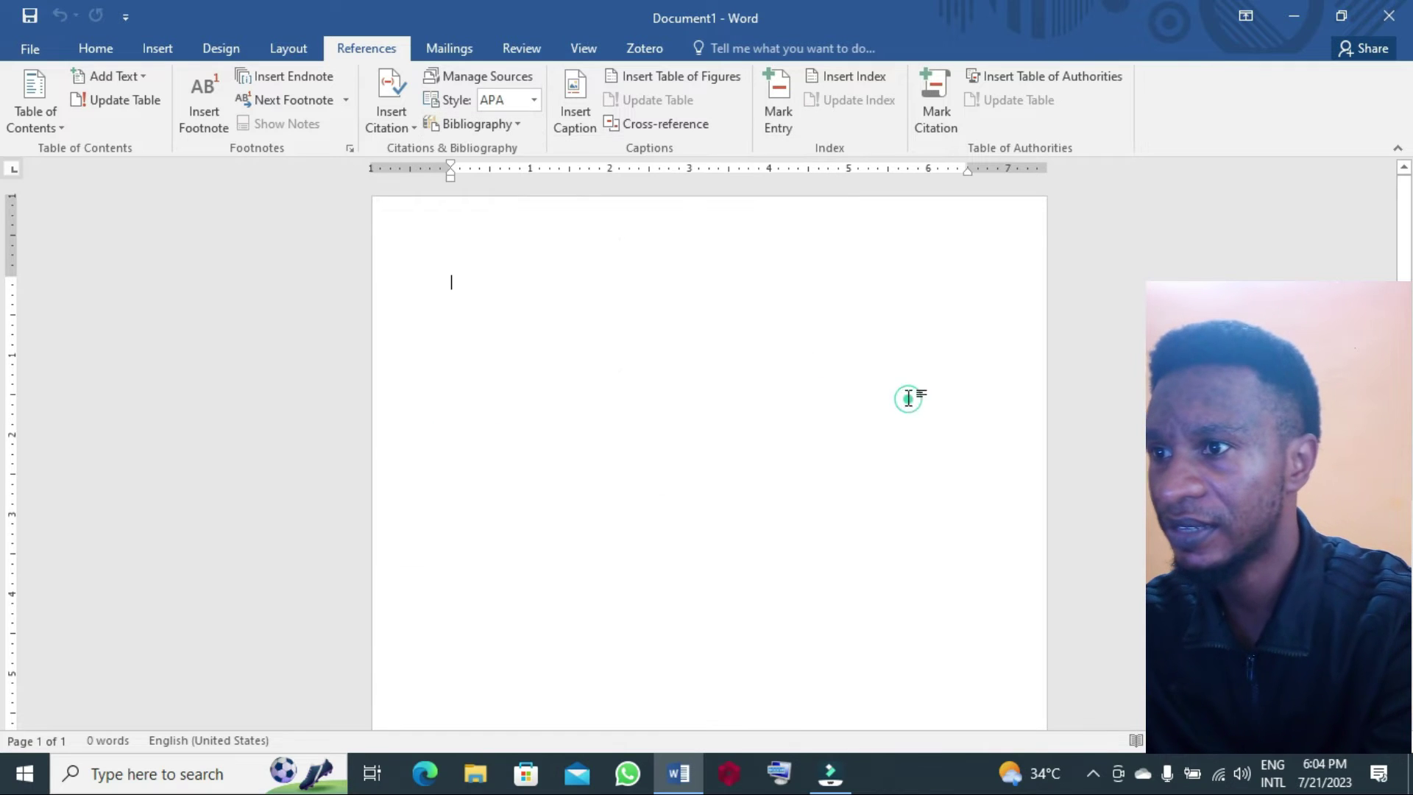
left_click(411, 130)
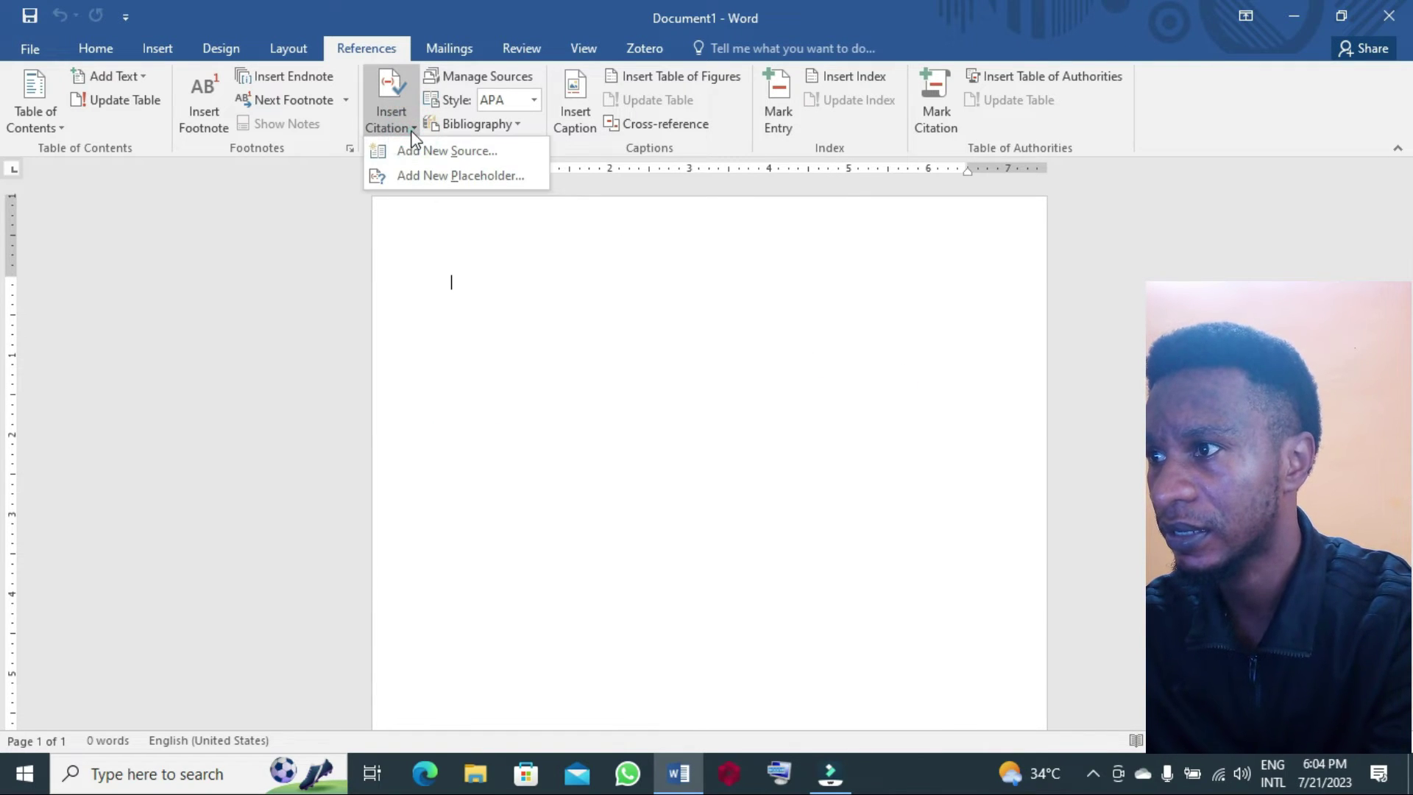
left_click(413, 131)
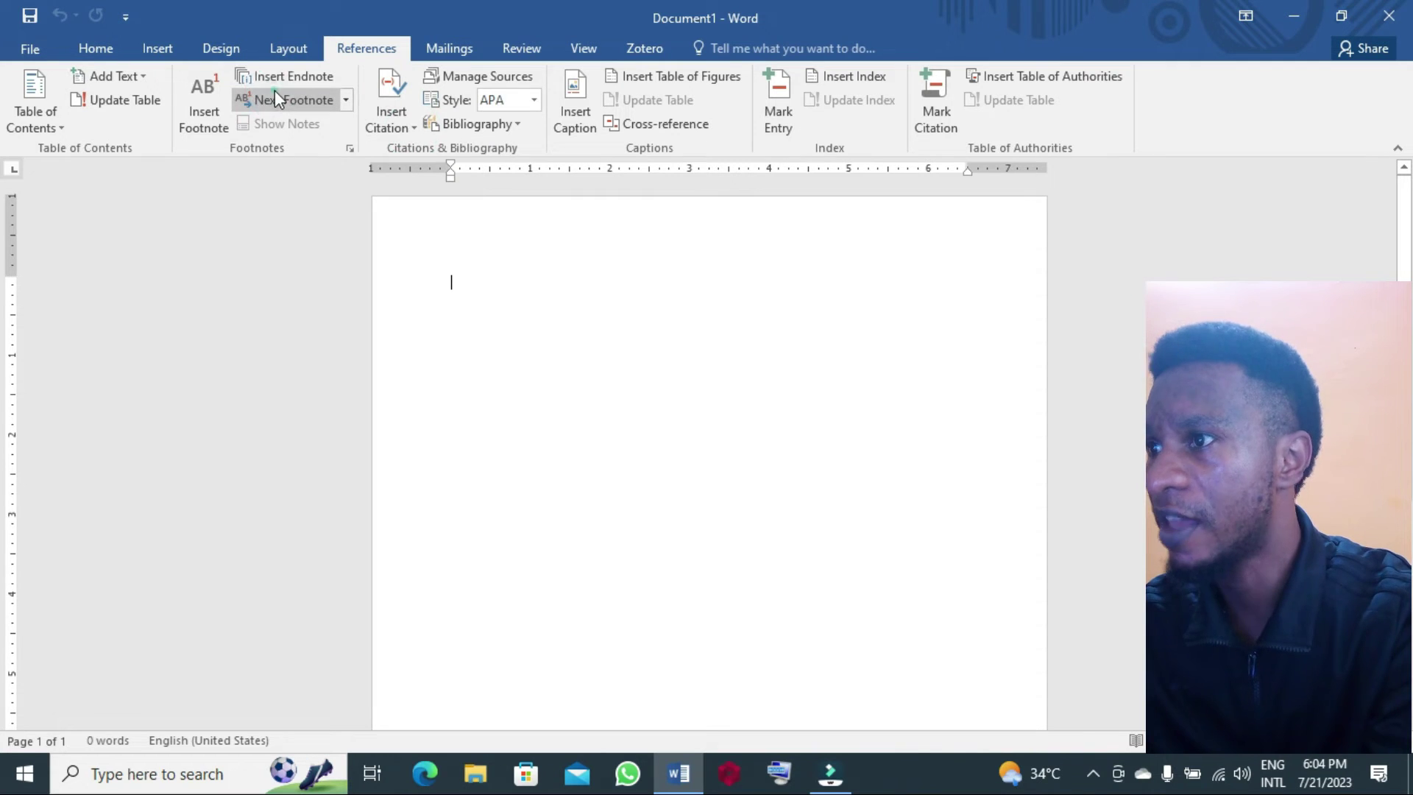
- Open the 'EXPERIMENTAL DETERMINATION AND EVALUATION…' thesis from the Recent documents list
left_click(29, 48)
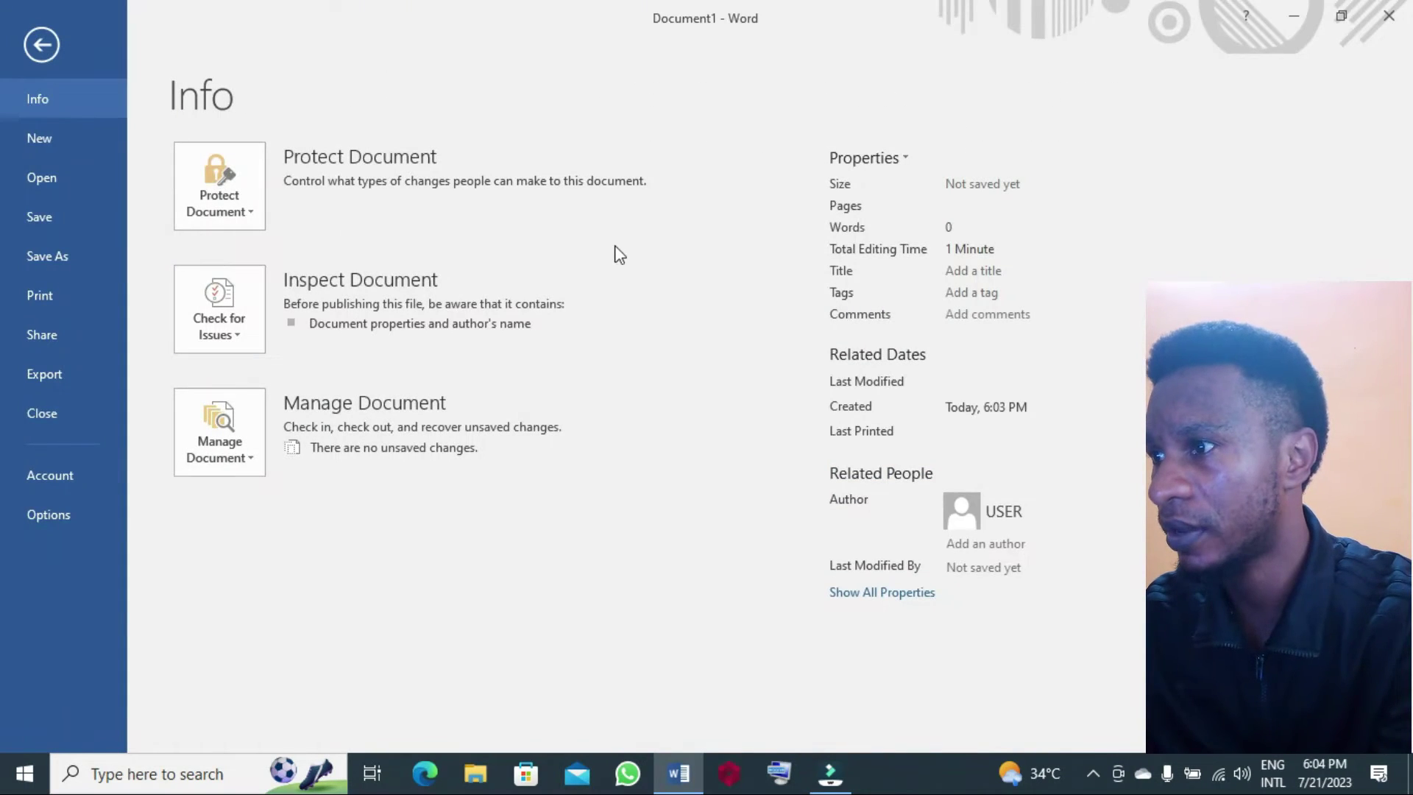
left_click(41, 177)
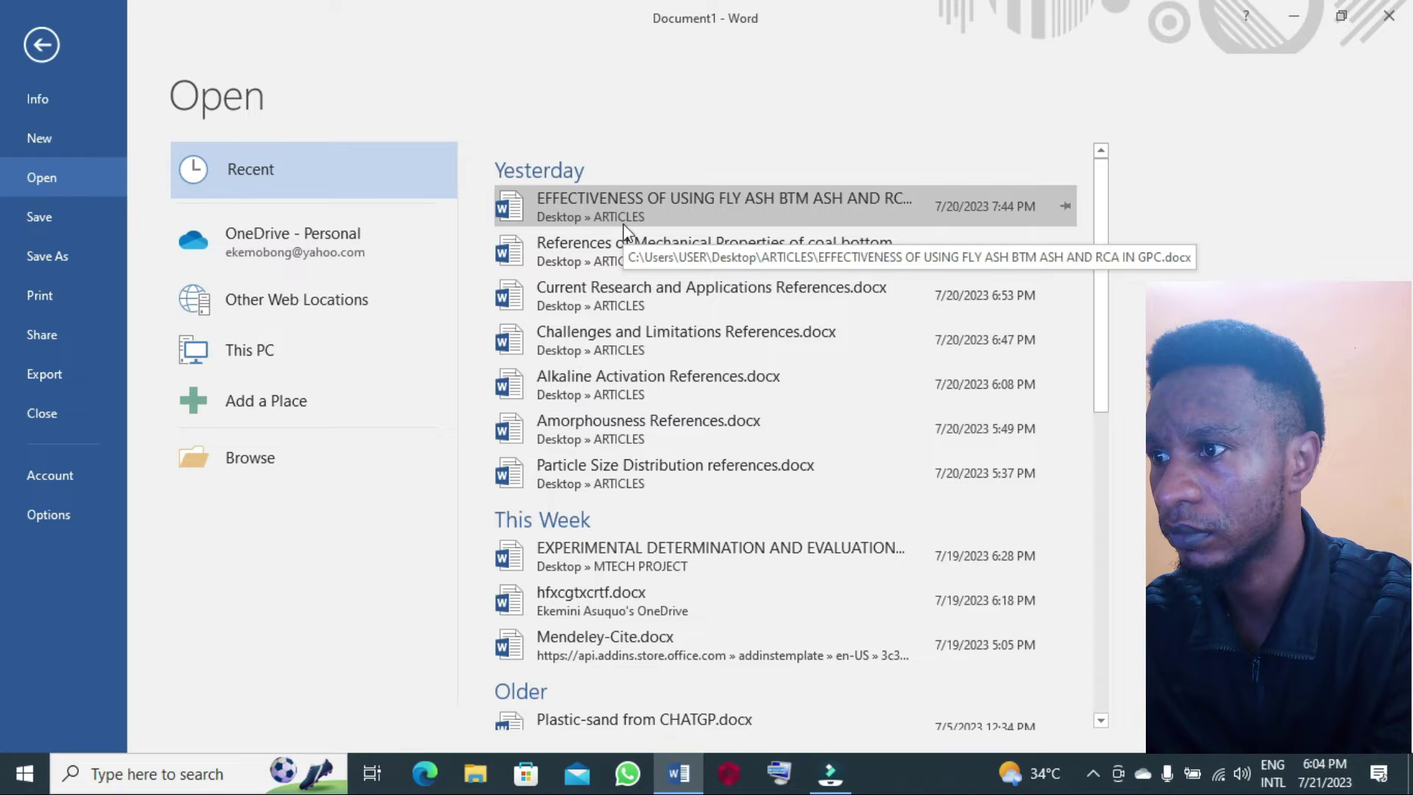
left_click(569, 540)
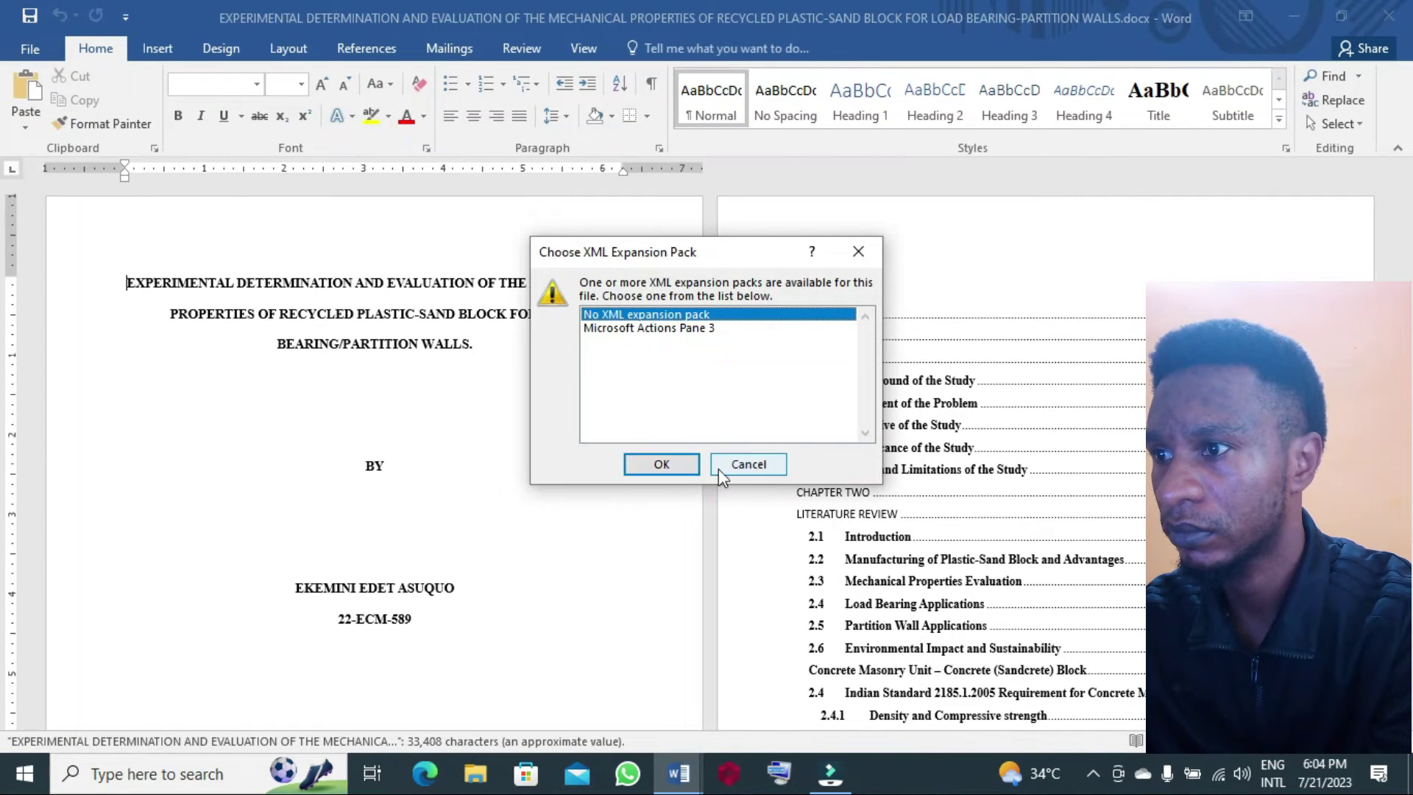
- Dismiss the XML Expansion Pack prompt, click on the blank last page, and open Insert Citation
left_click(728, 466)
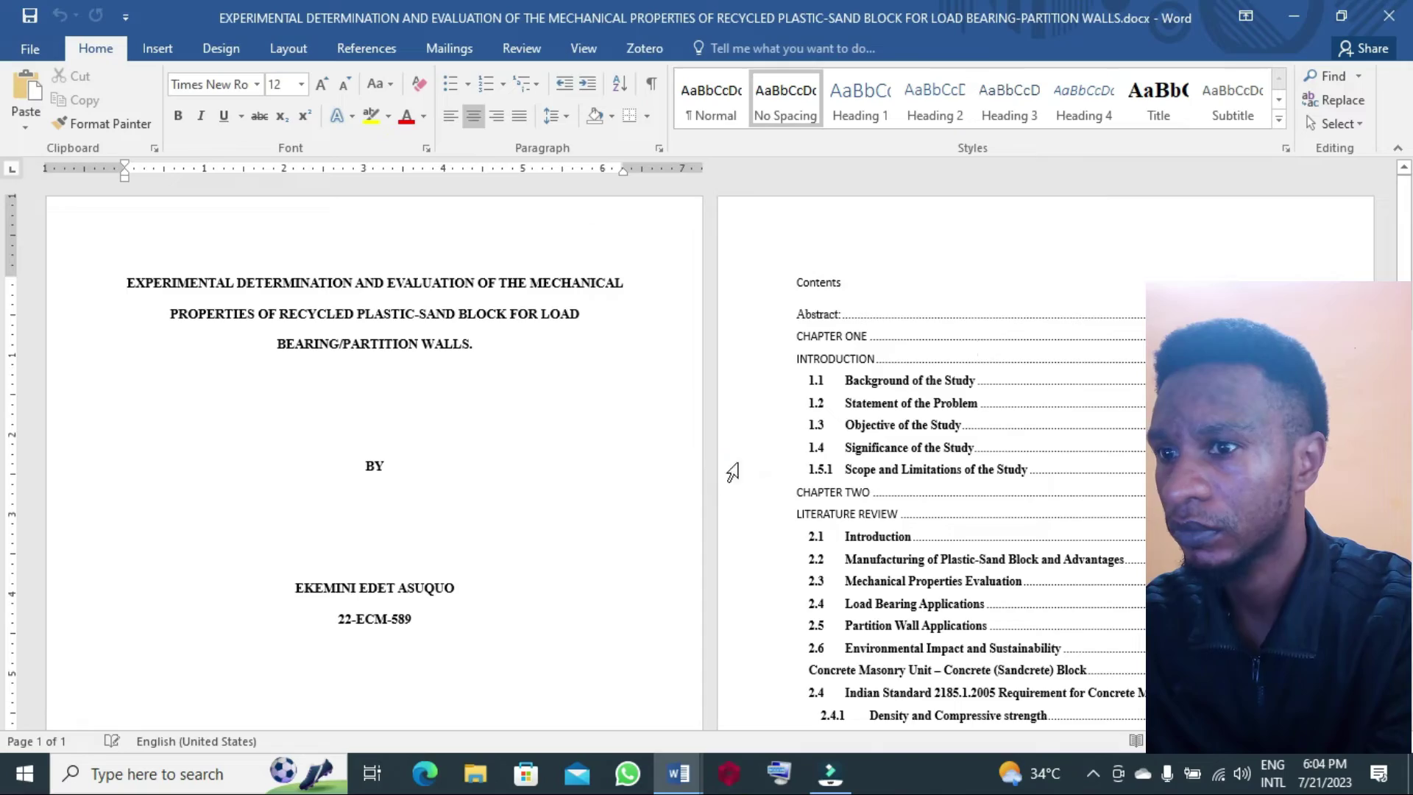
left_click_drag(1403, 209, 1399, 762)
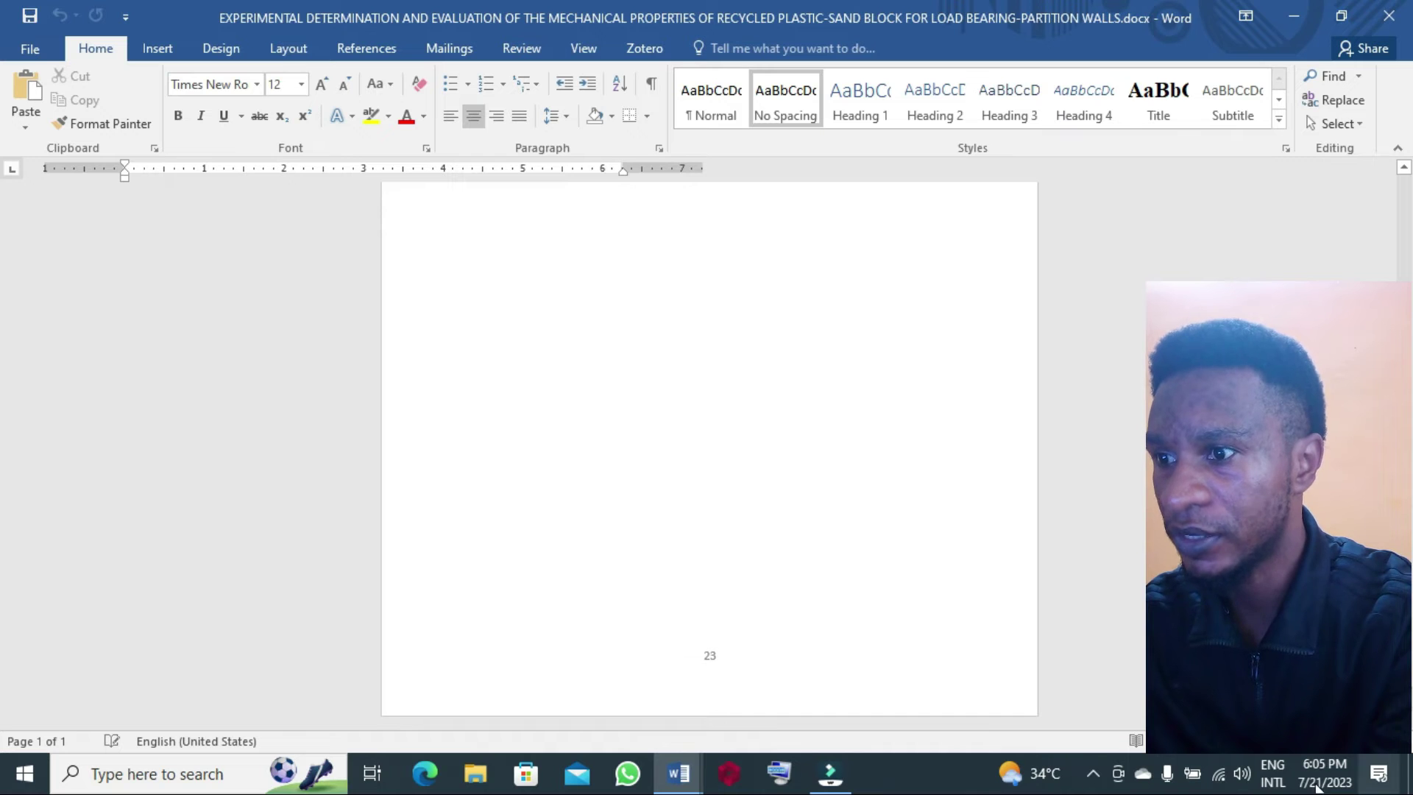
left_click(698, 631)
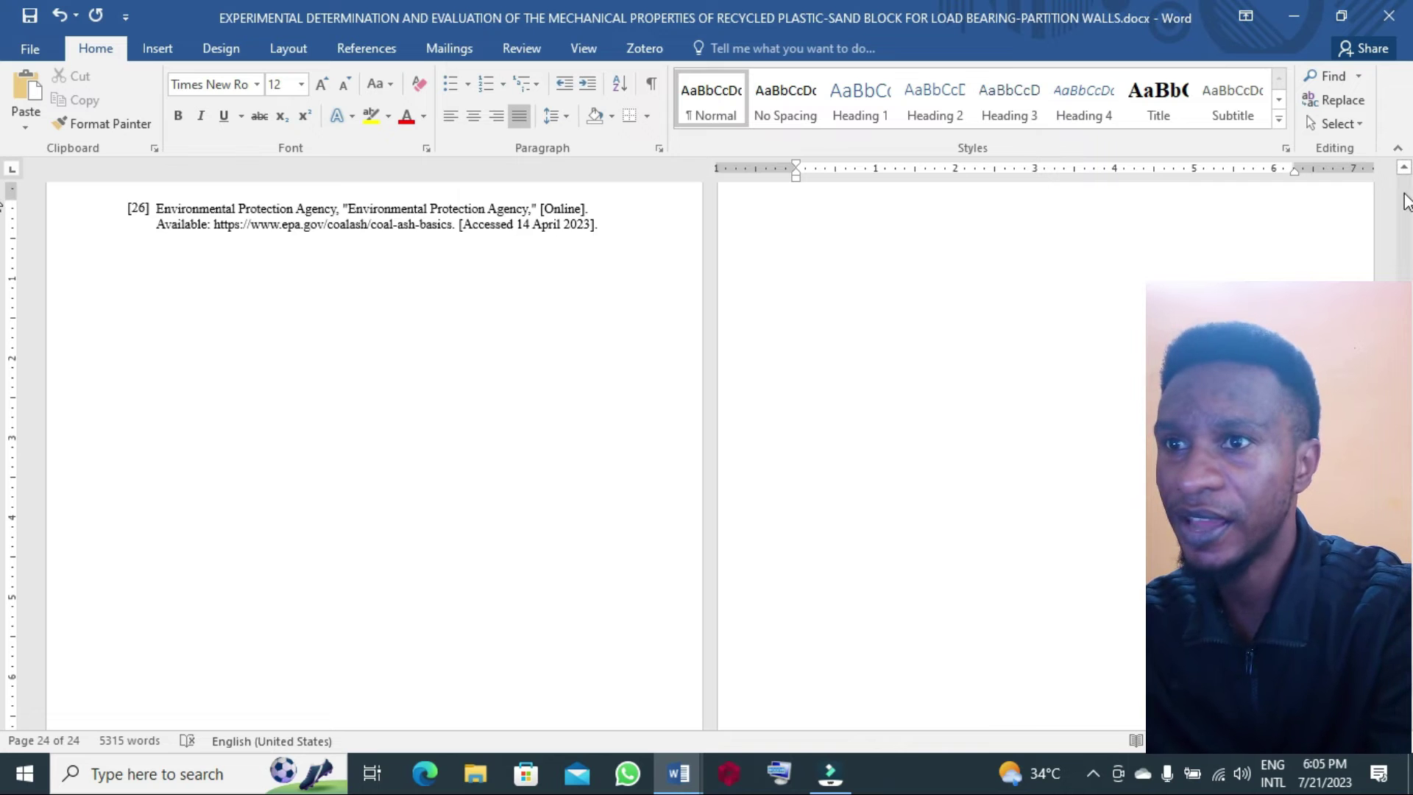
scroll(1404, 176, "up", 3)
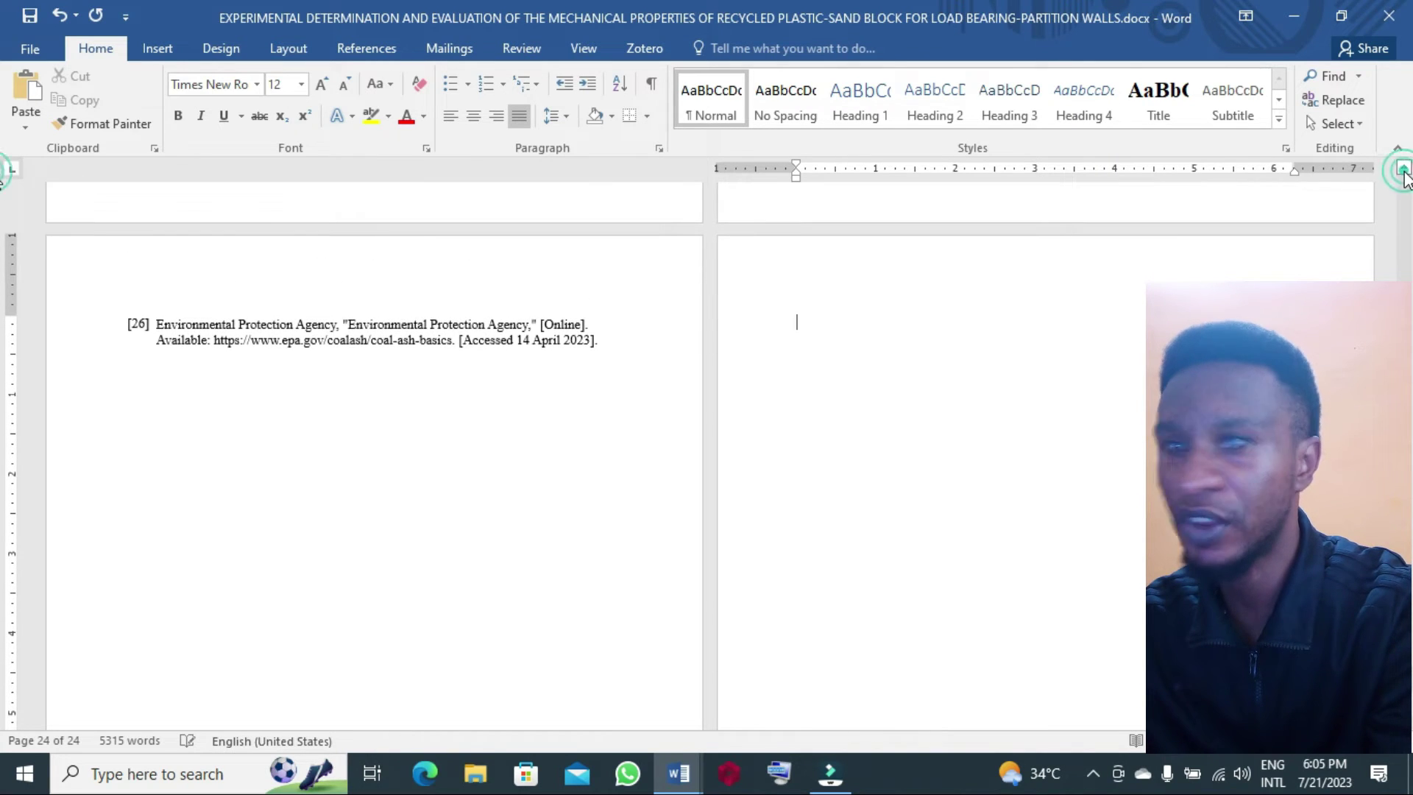
left_click(812, 326)
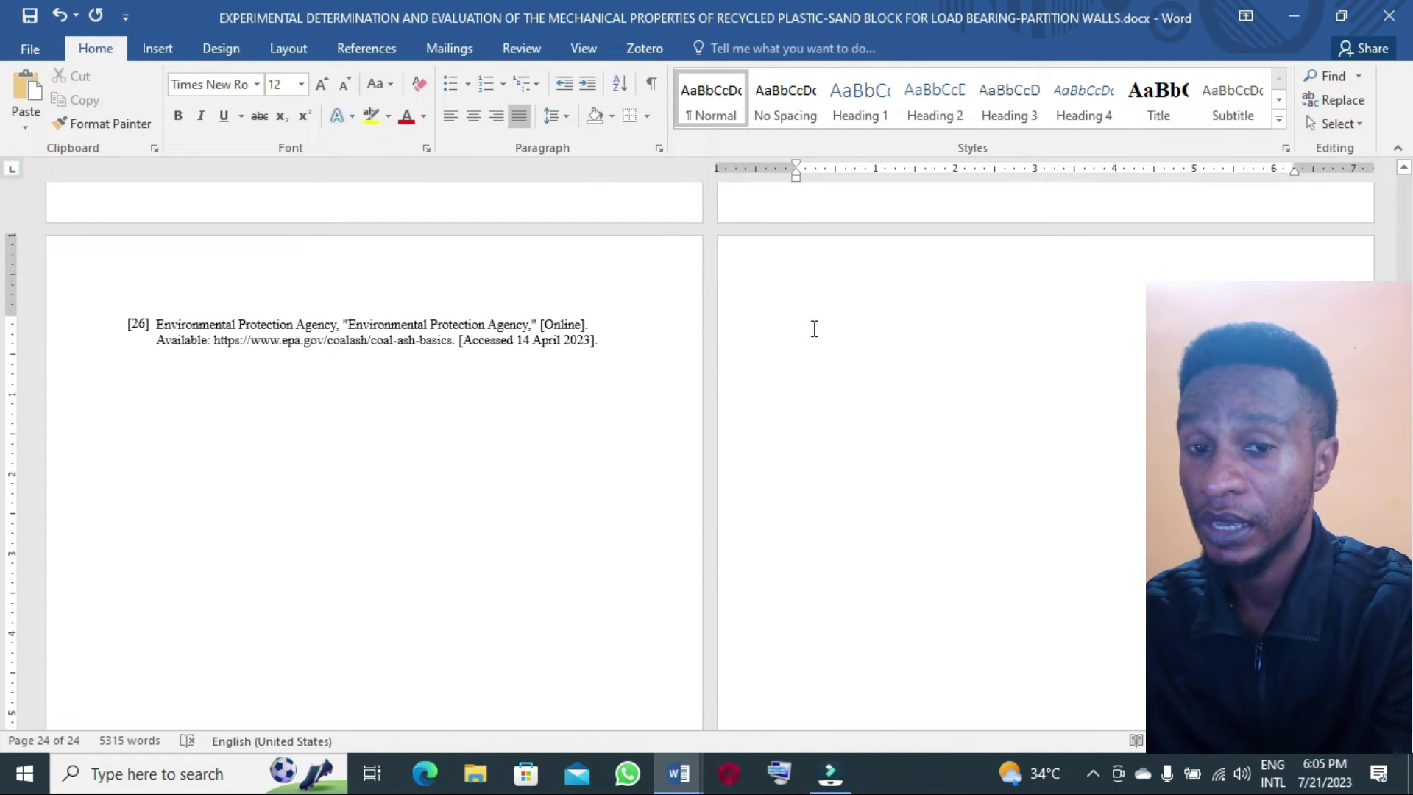
left_click(384, 49)
left_click(417, 126)
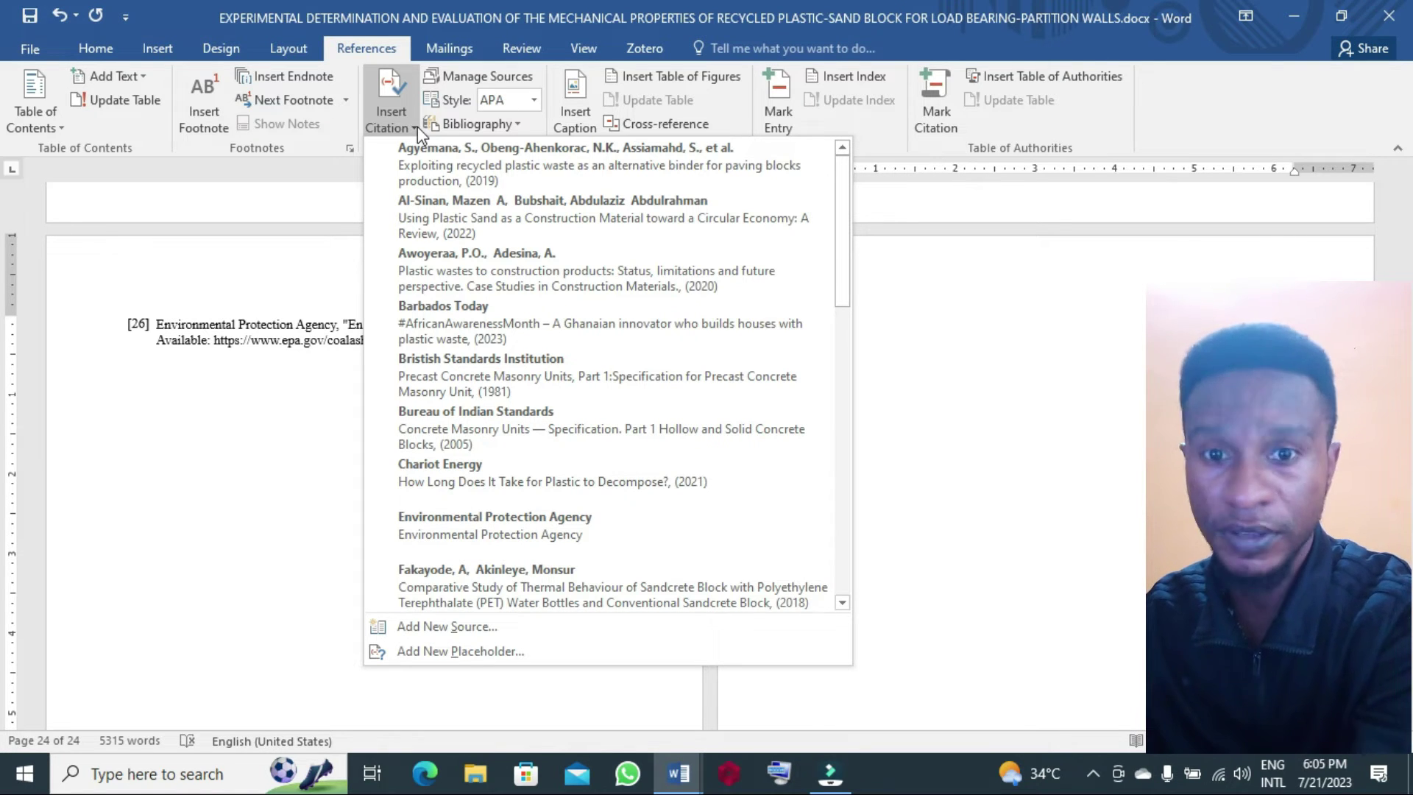
- Insert the saved 2019 source as a citation and switch the style to APA7 Seventh Edition
left_click(439, 182)
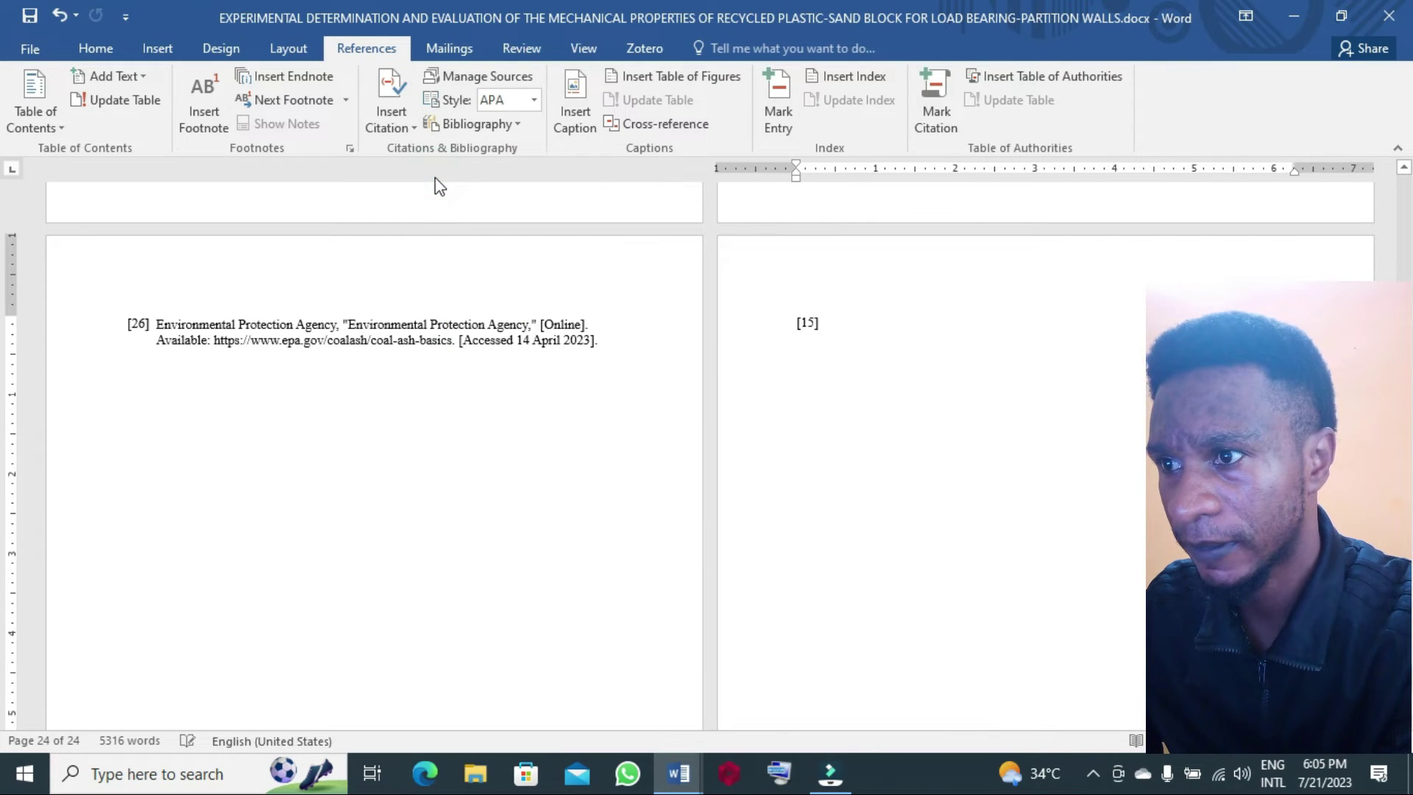
left_click(531, 101)
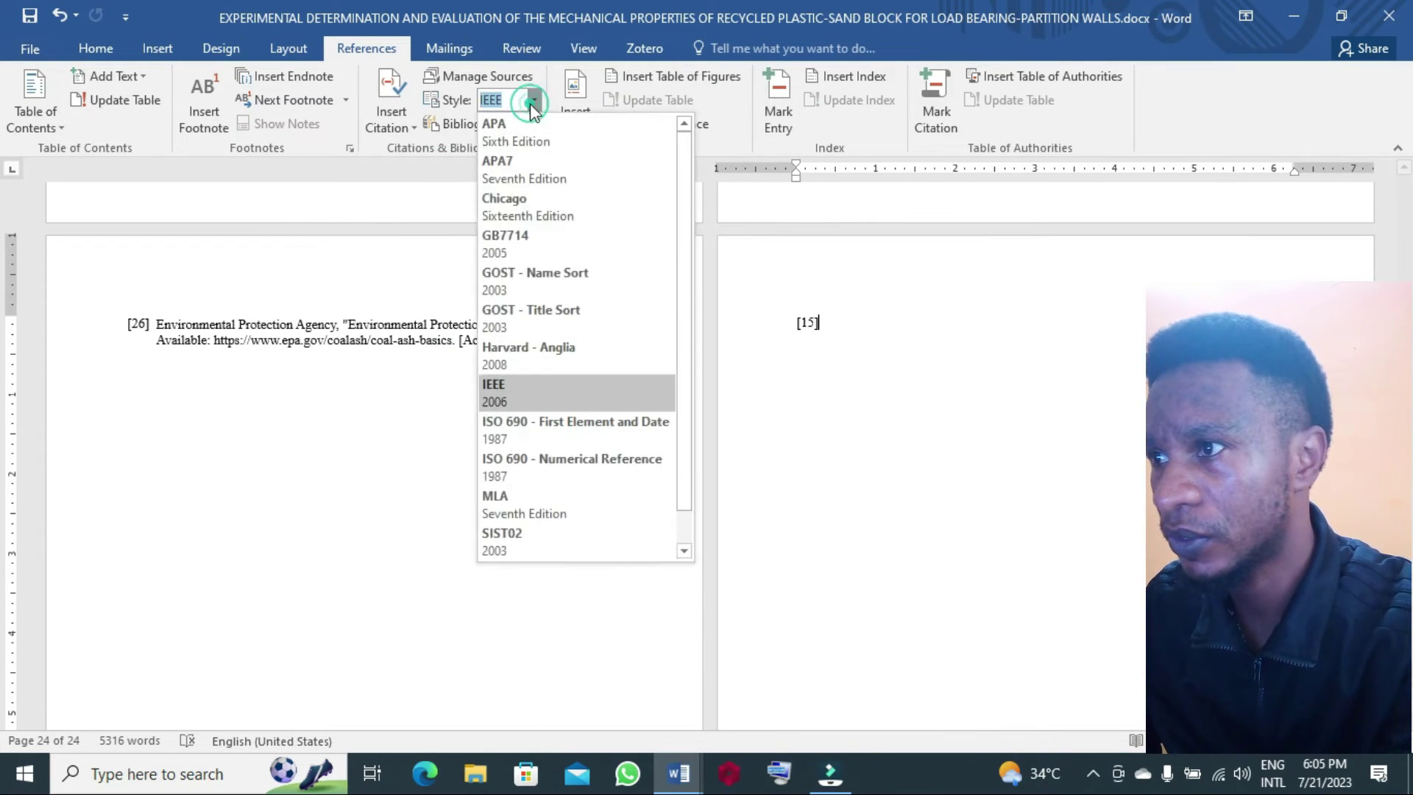
left_click(523, 170)
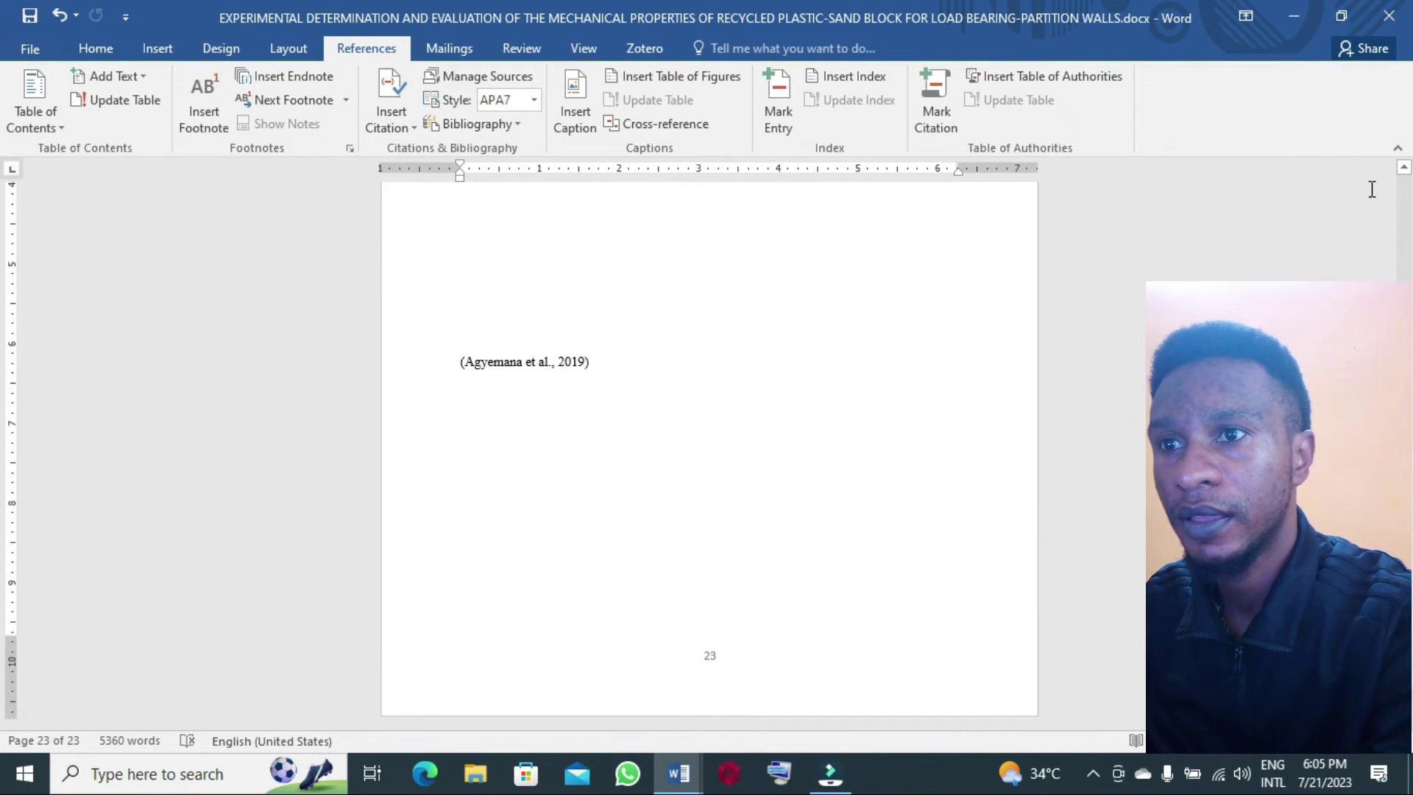
- Delete the blank lines above the citation so it starts at the top of page 23
scroll(1406, 177, "up", 4)
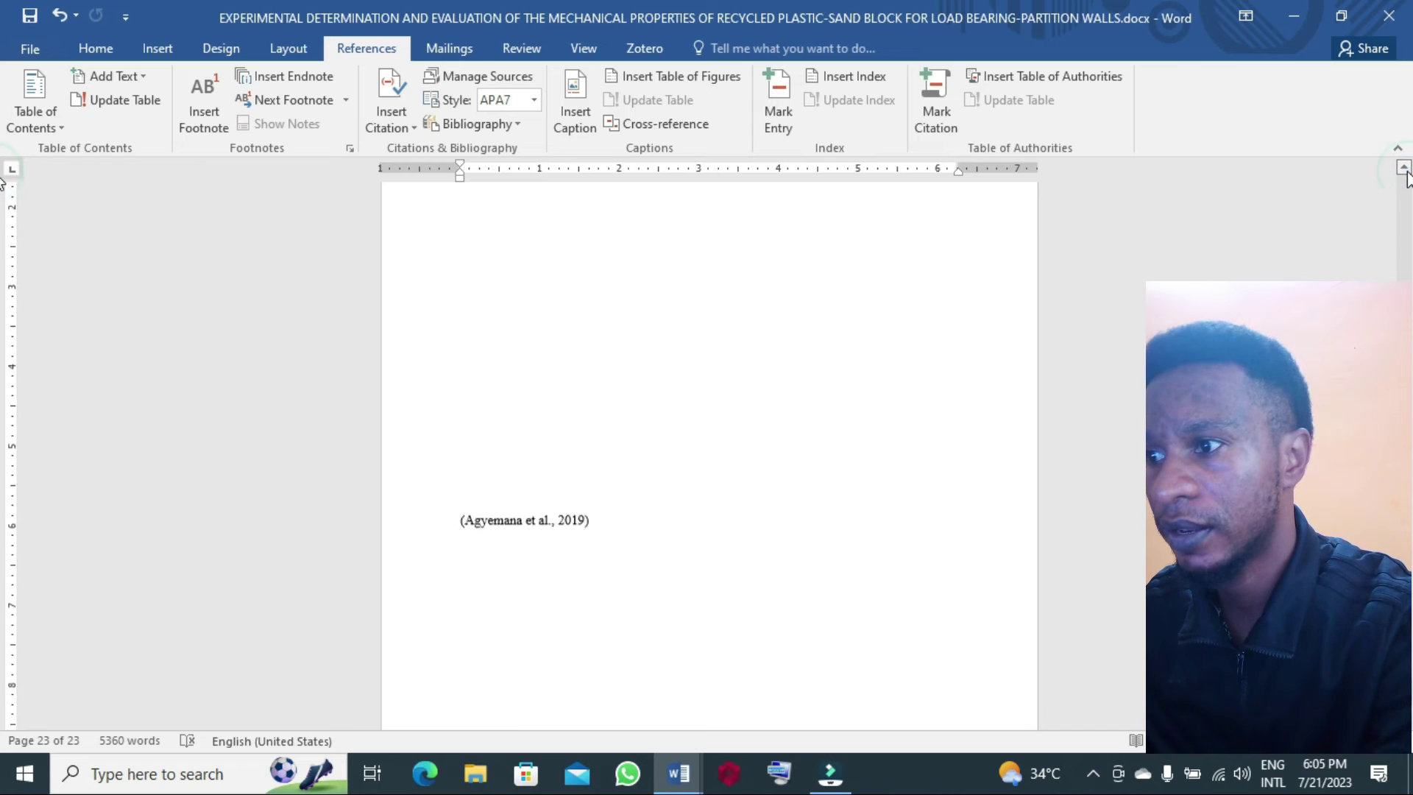
scroll(1405, 176, "up", 2)
left_click(489, 228)
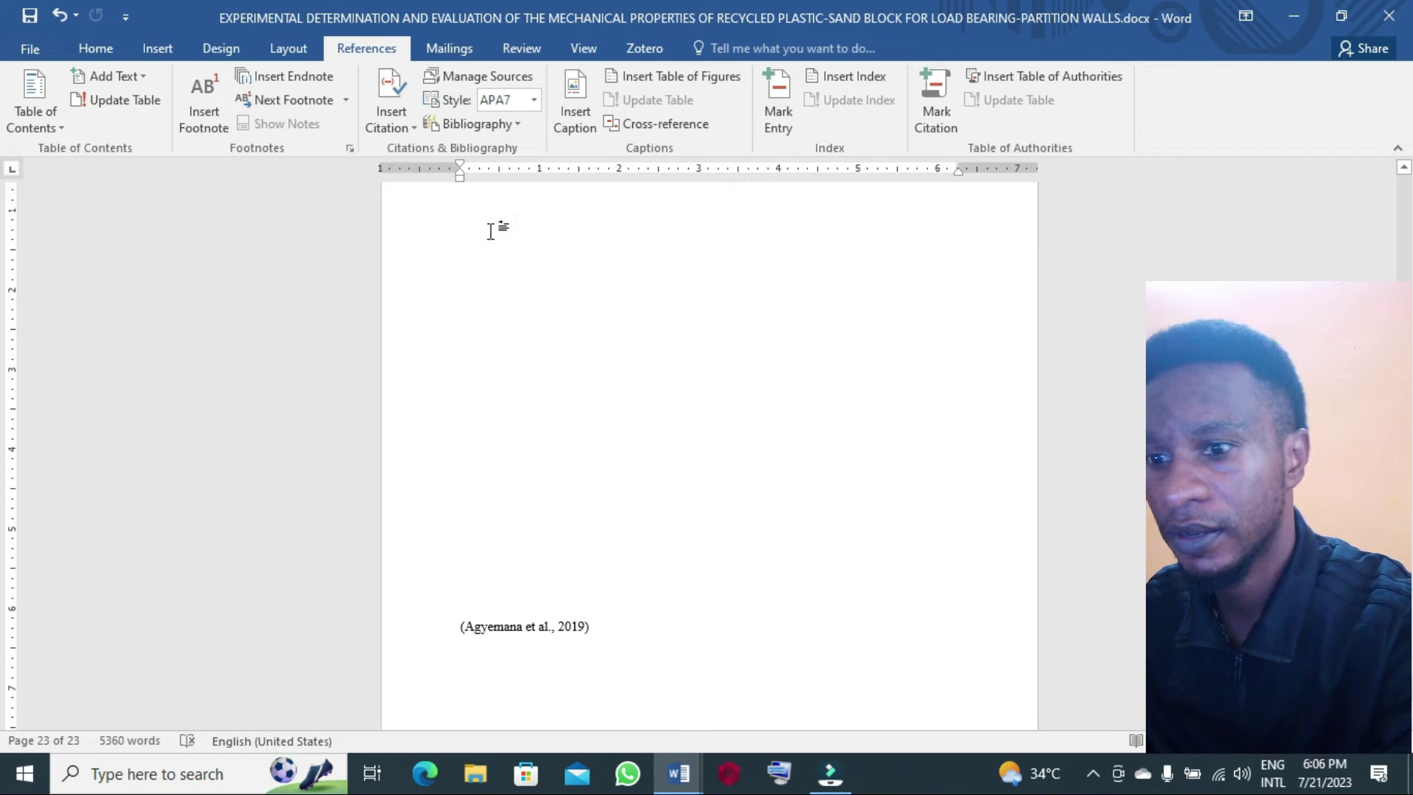
key("Delete")
key("Delete")
key("Delete")
key("Delete")
key("Delete")
key("Delete")
key("Delete")
key("Delete")
key("Delete")
key("Delete")
key("Delete")
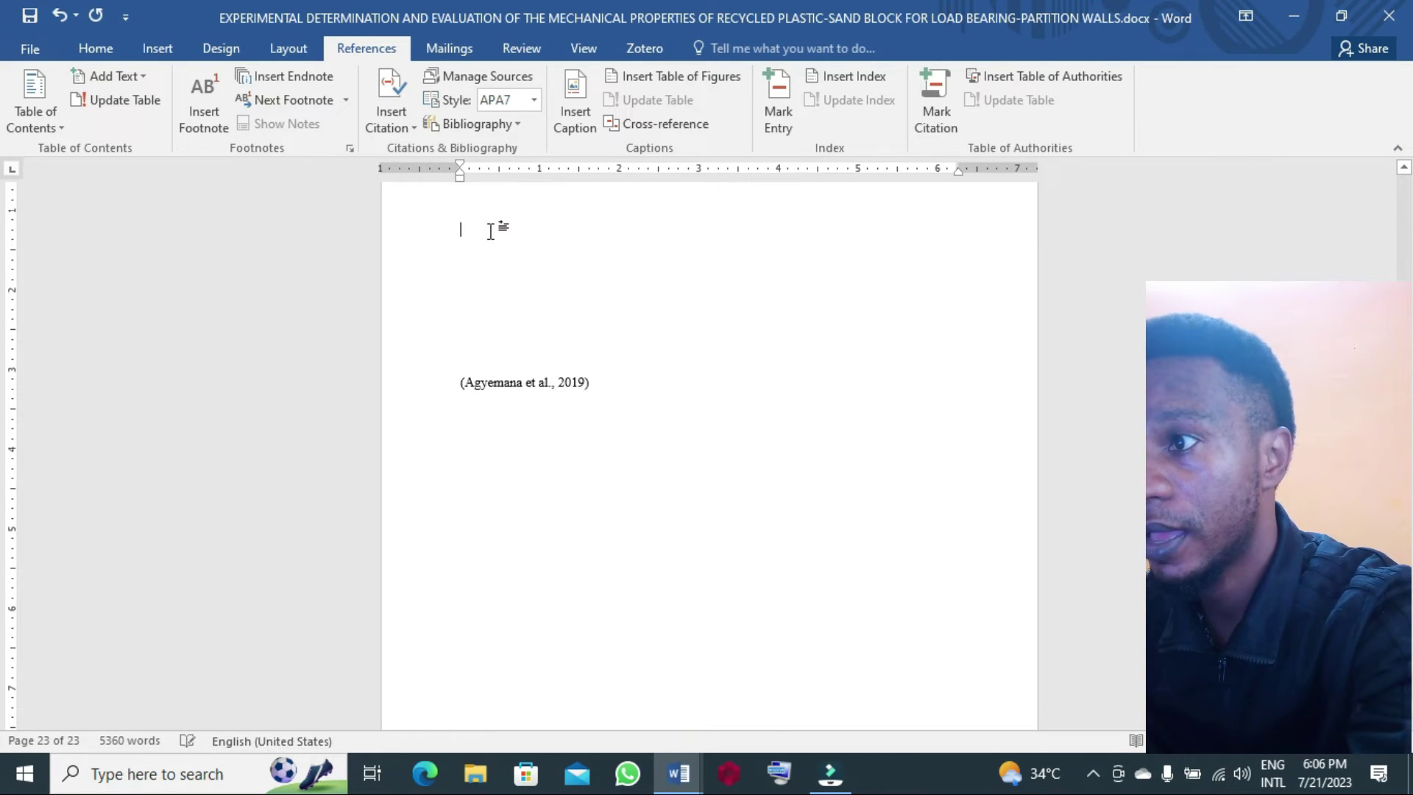
key("Delete")
key("Delete")
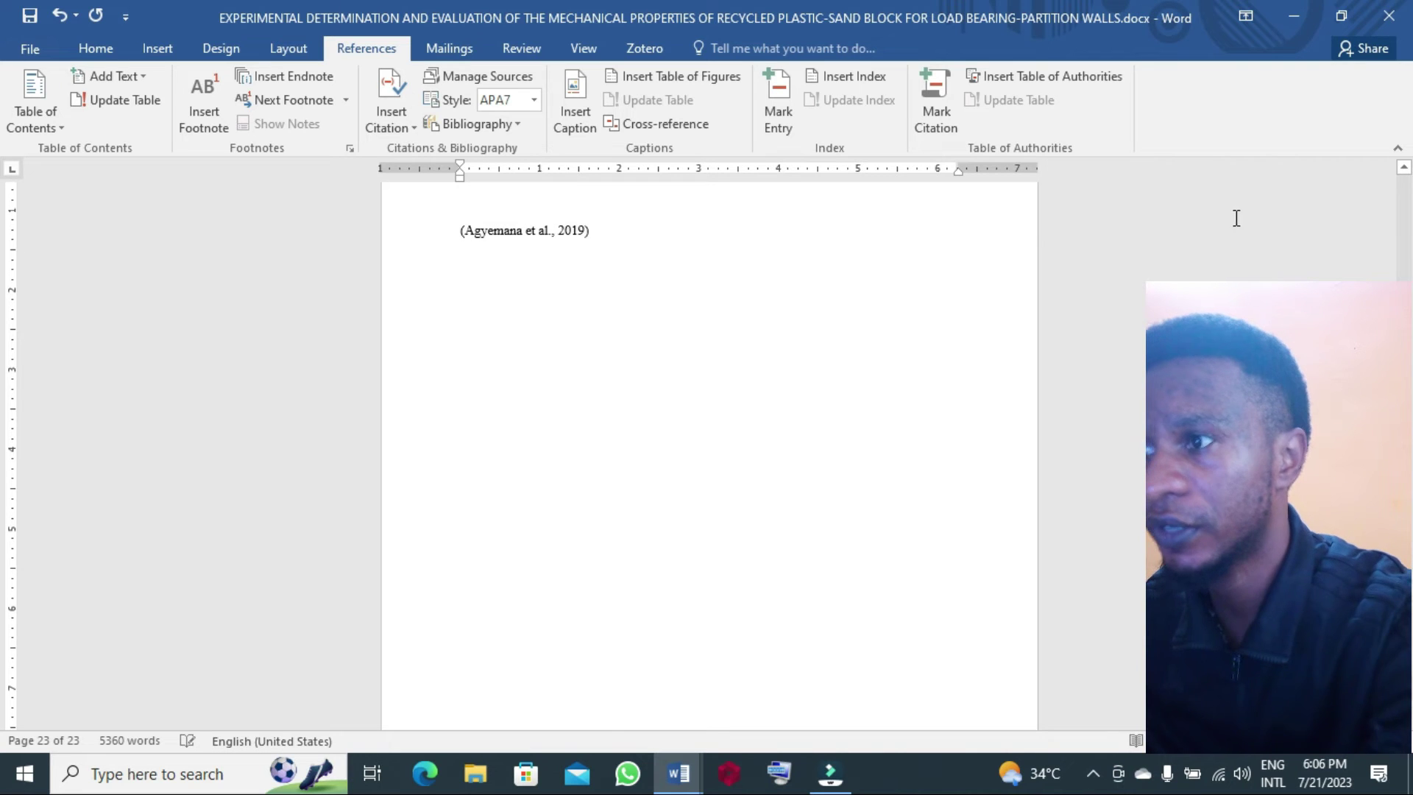
left_click(1402, 169)
left_click(1402, 170)
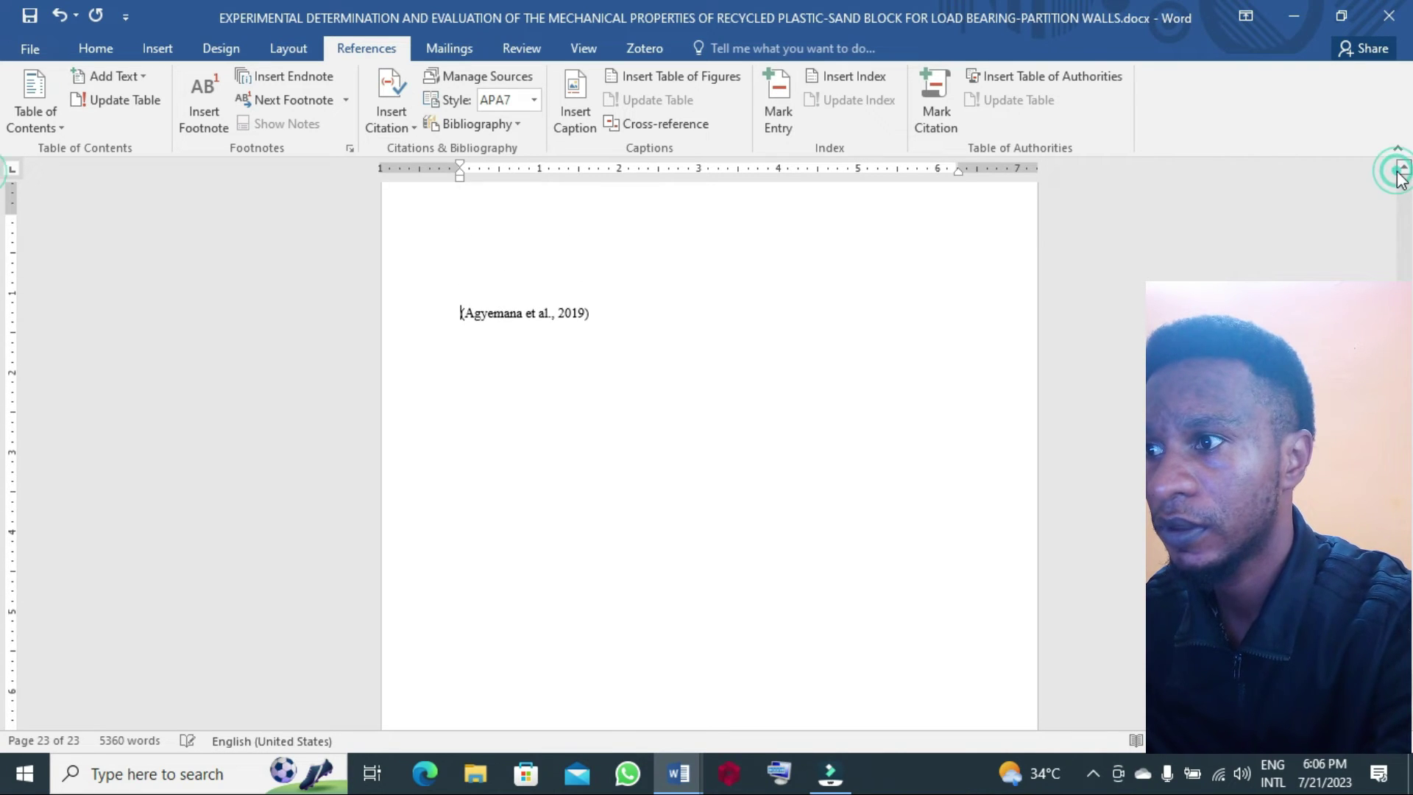
left_click(517, 385)
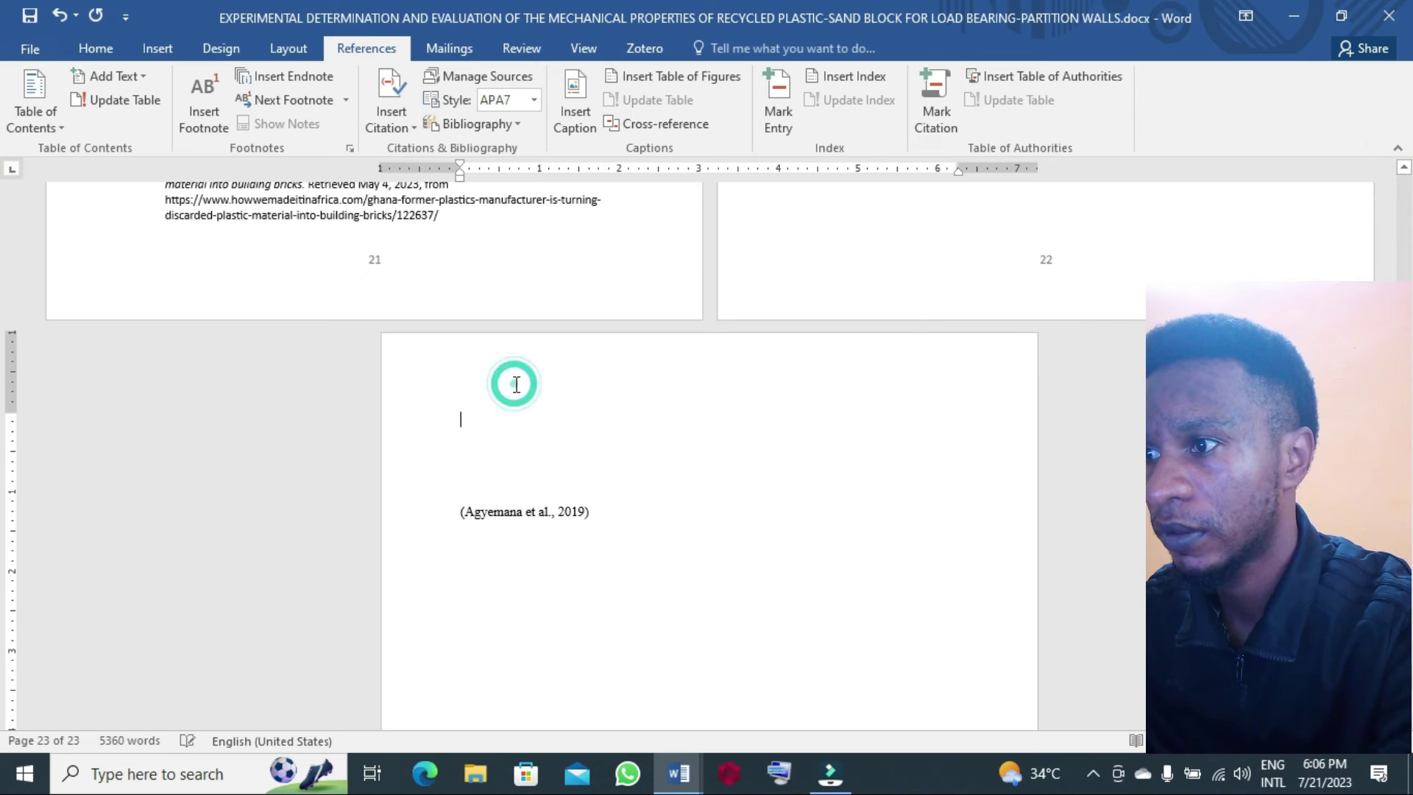
key("Delete")
key("Delete")
key("Delete")
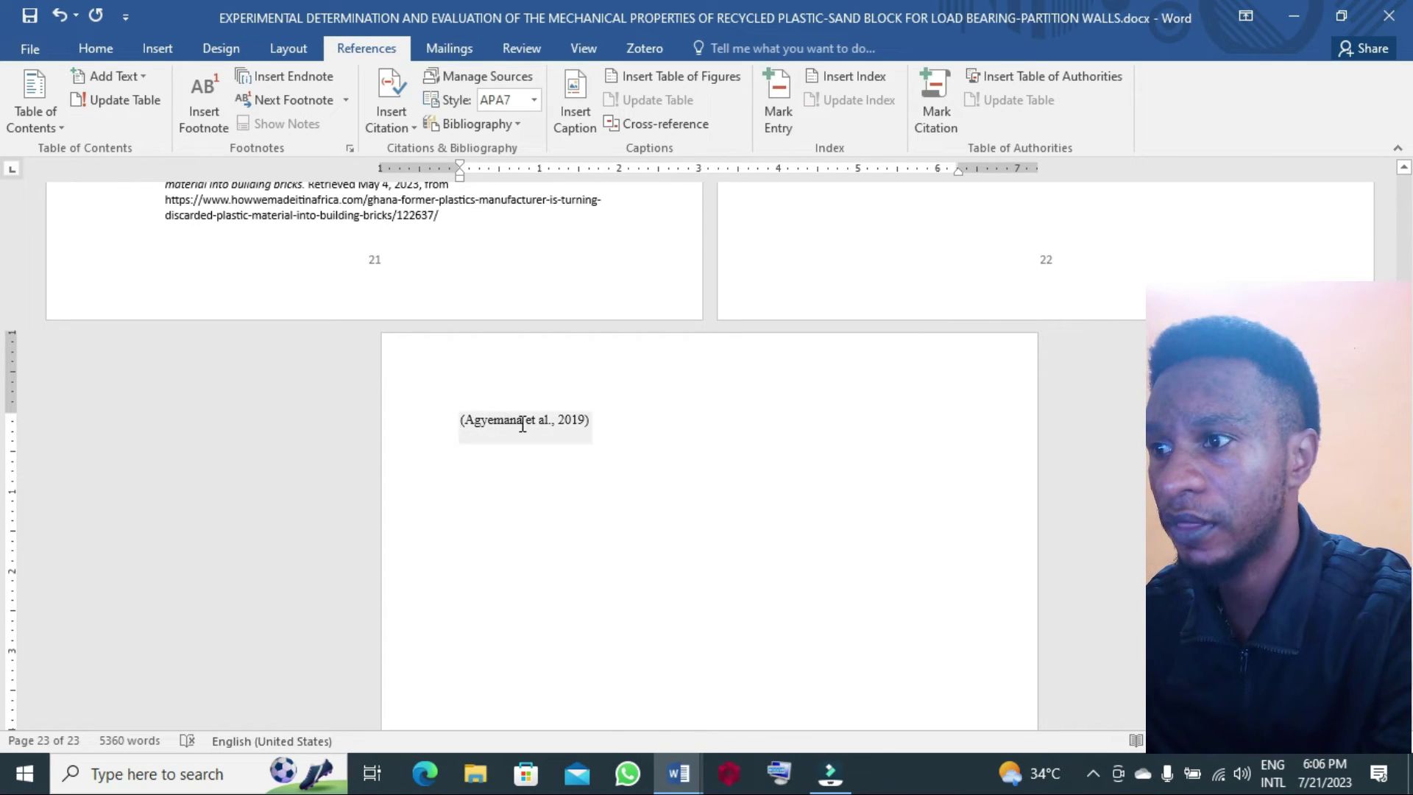
- Preview the citation in APA Sixth Edition, then switch the citation style back to APA7
left_click(534, 99)
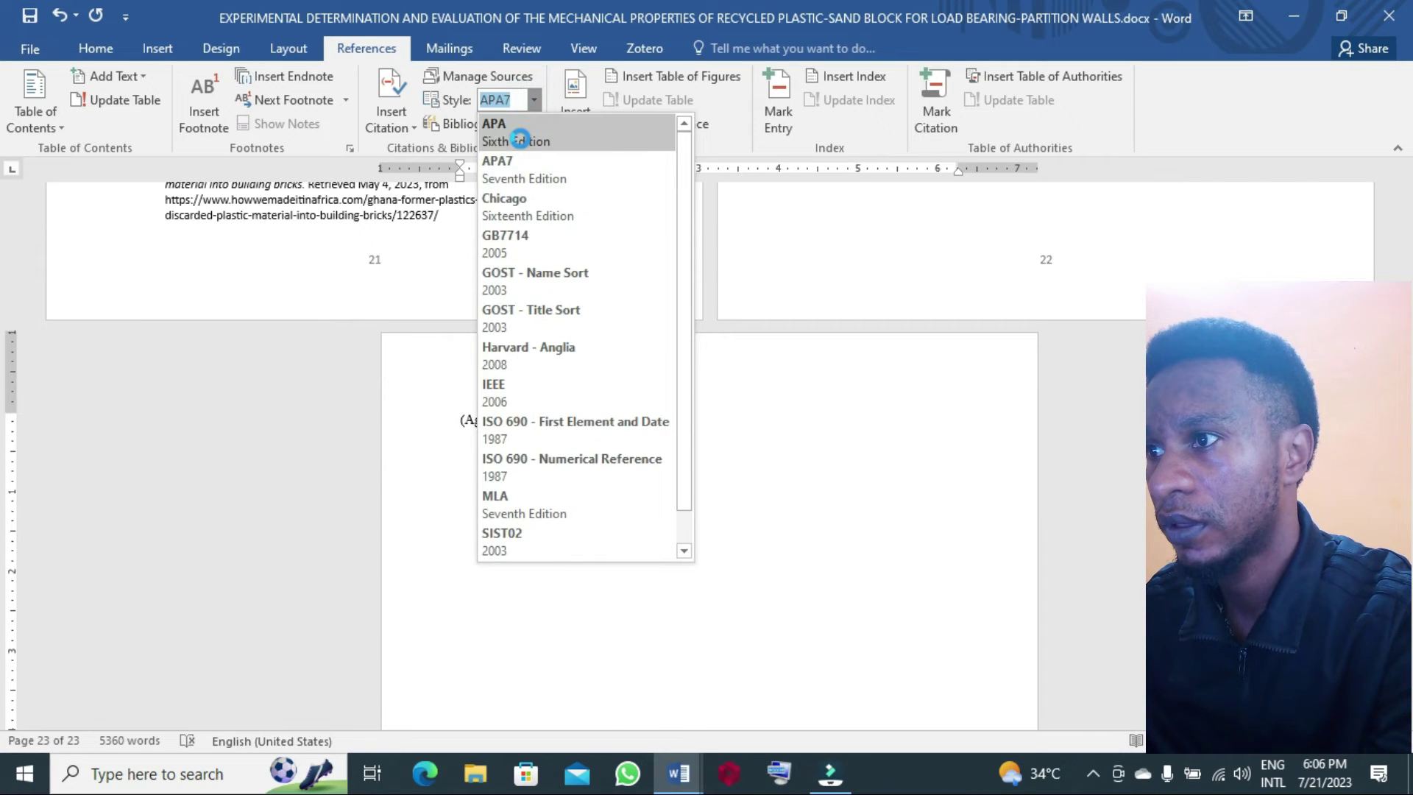
left_click(521, 140)
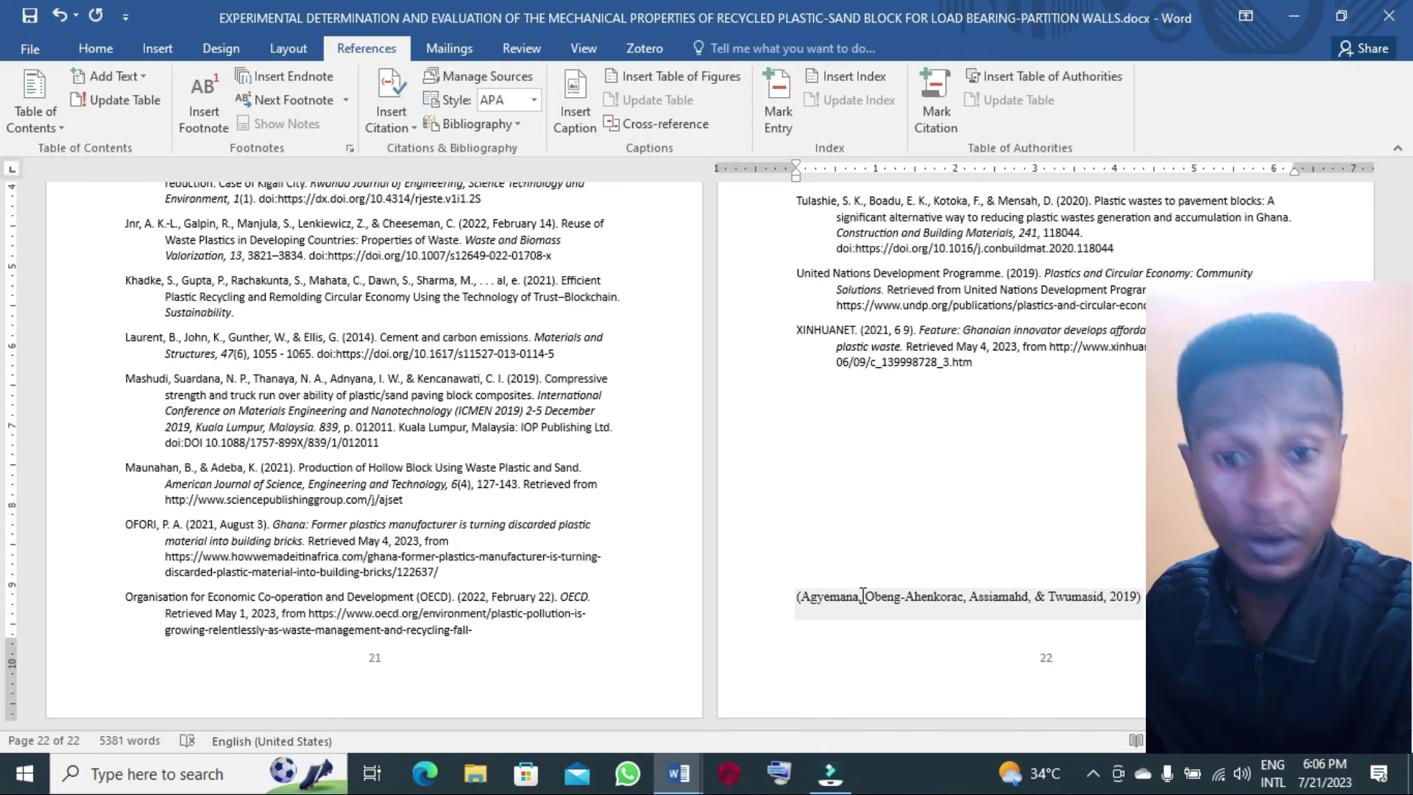
left_click(534, 99)
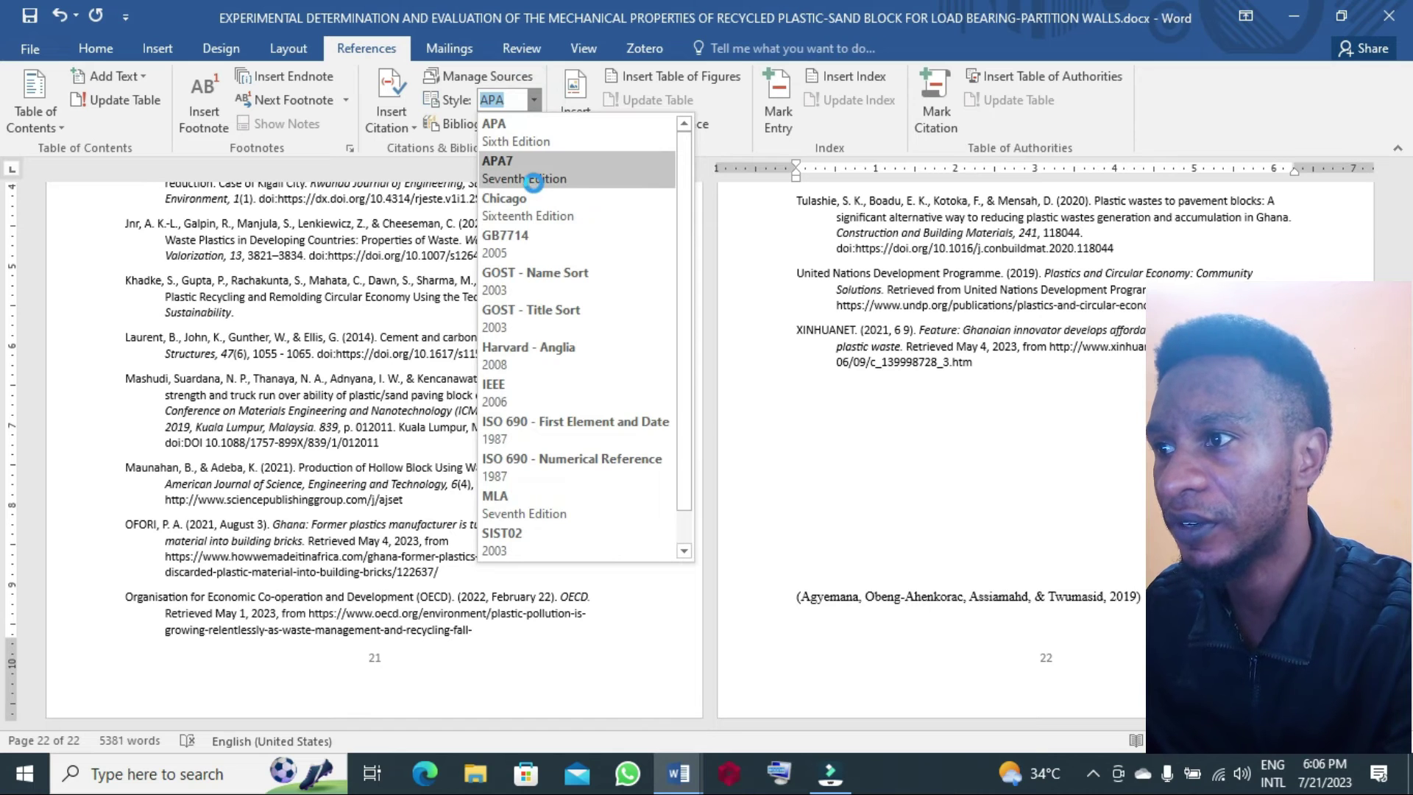
left_click(535, 185)
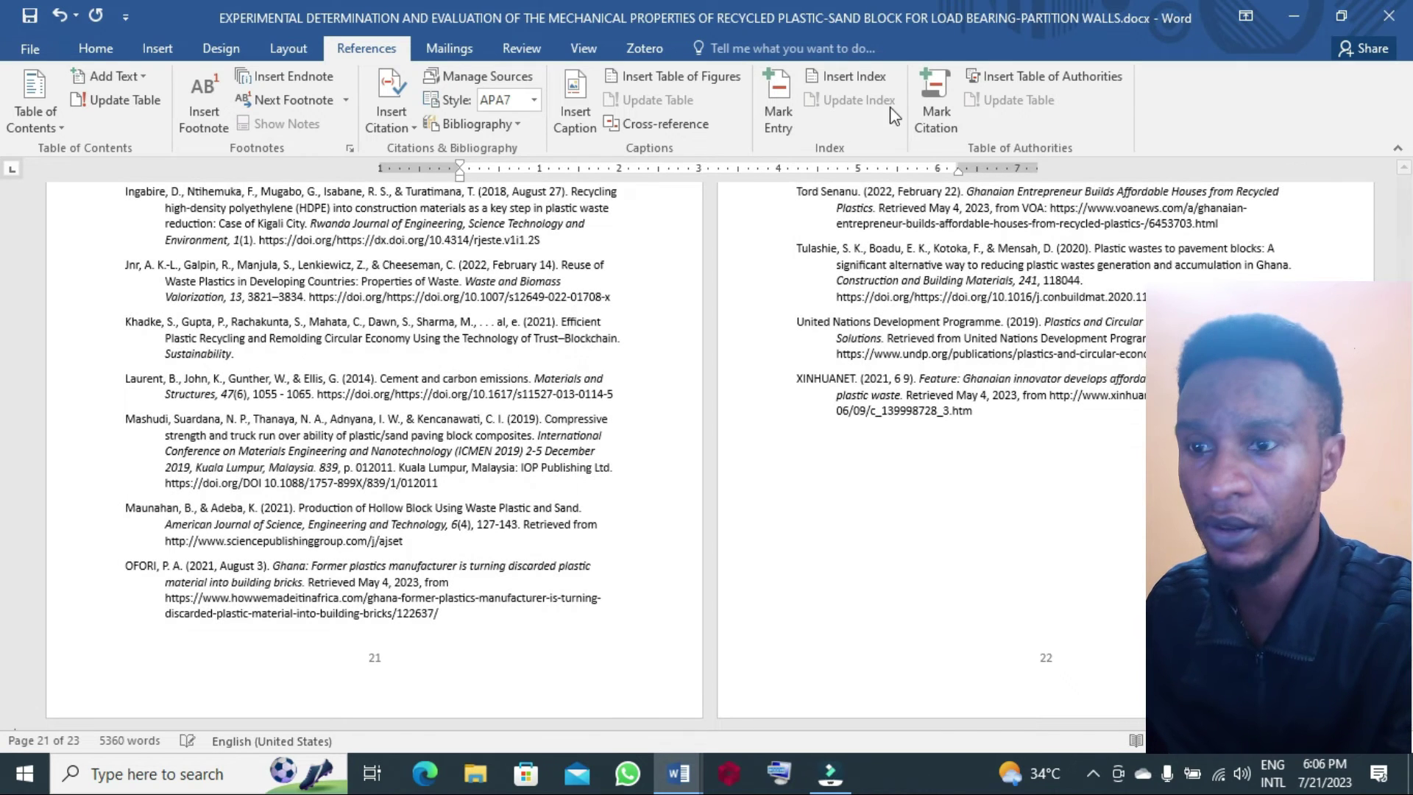
- On a new line after the citation, insert the built-in References bibliography and review it
scroll(3, 666, "down", 5)
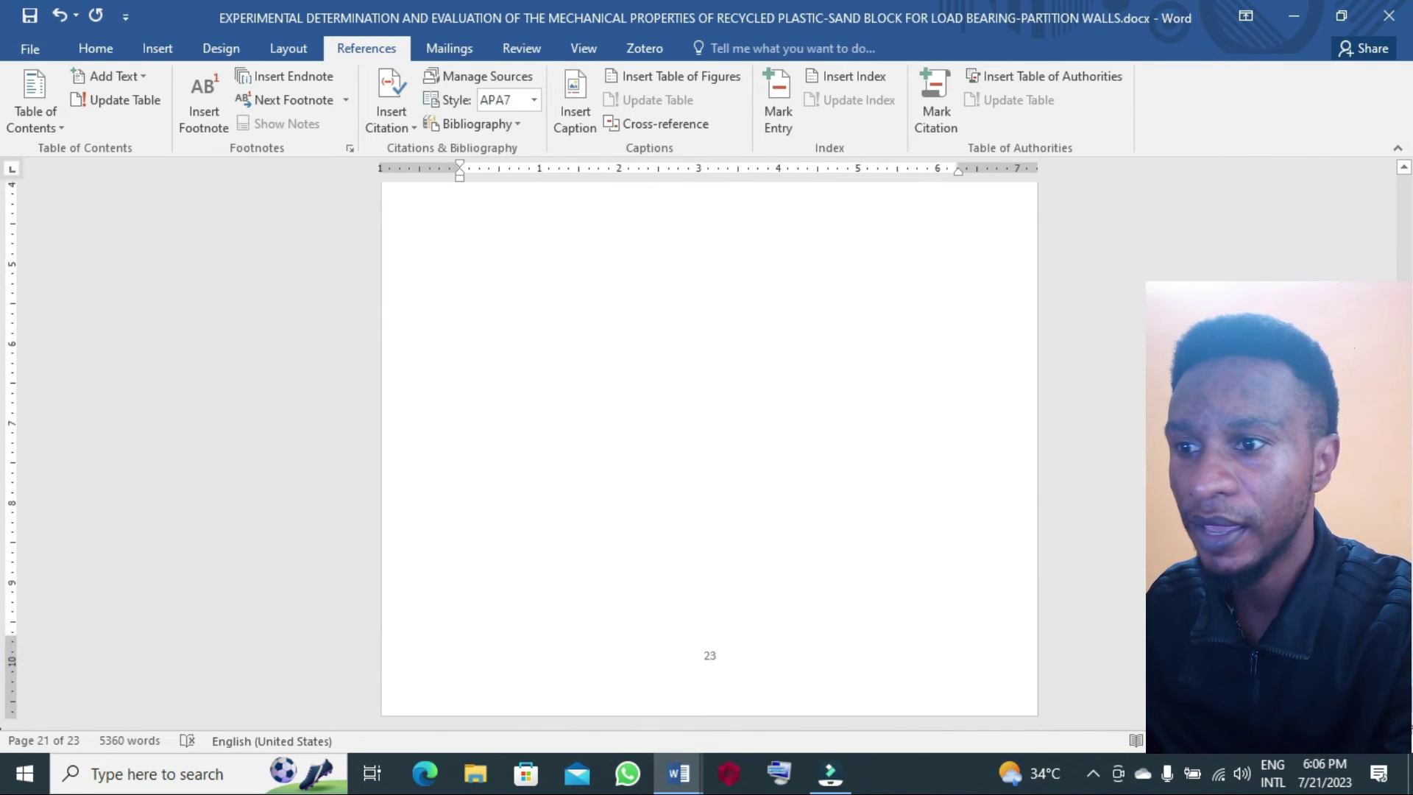
scroll(3, 696, "up", 4)
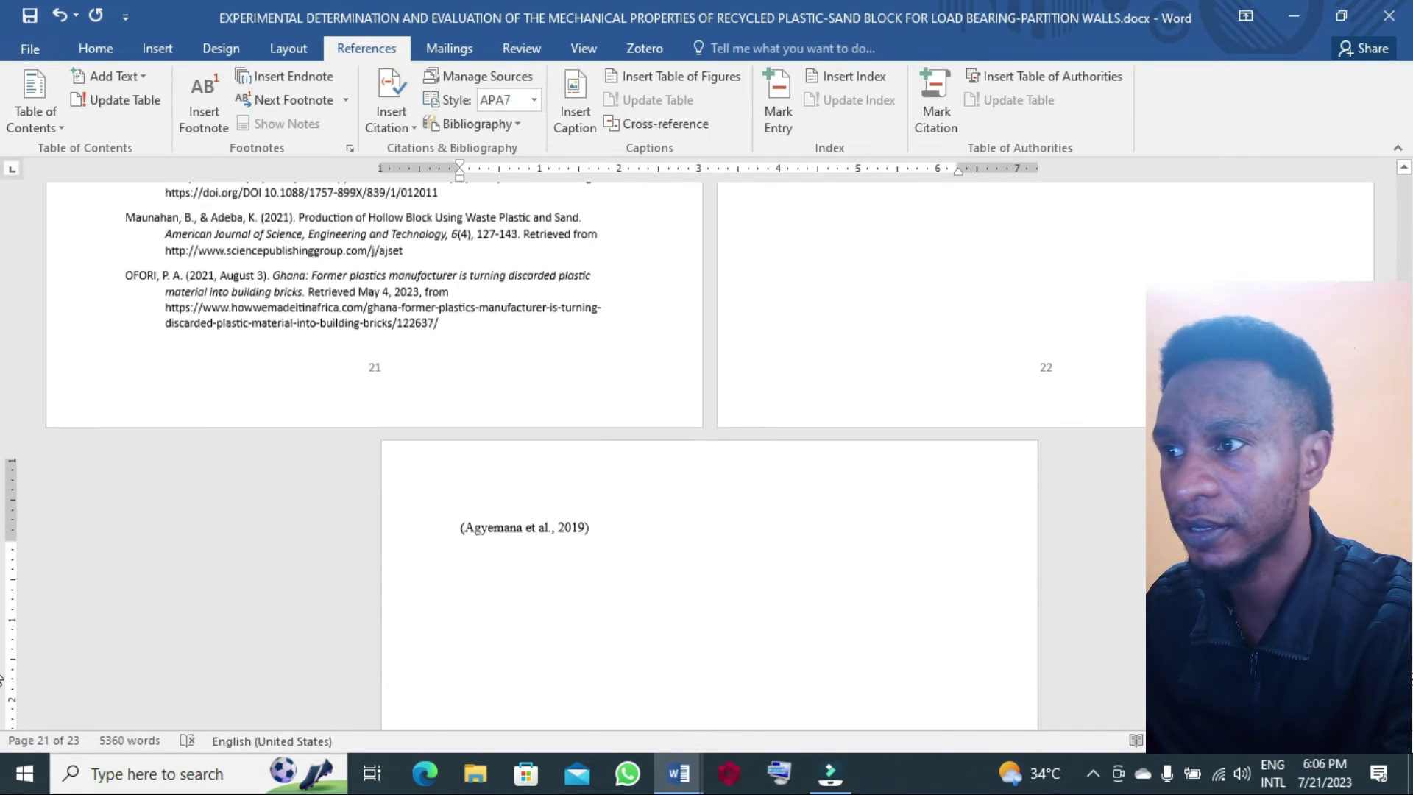
left_click(657, 534)
key("Return")
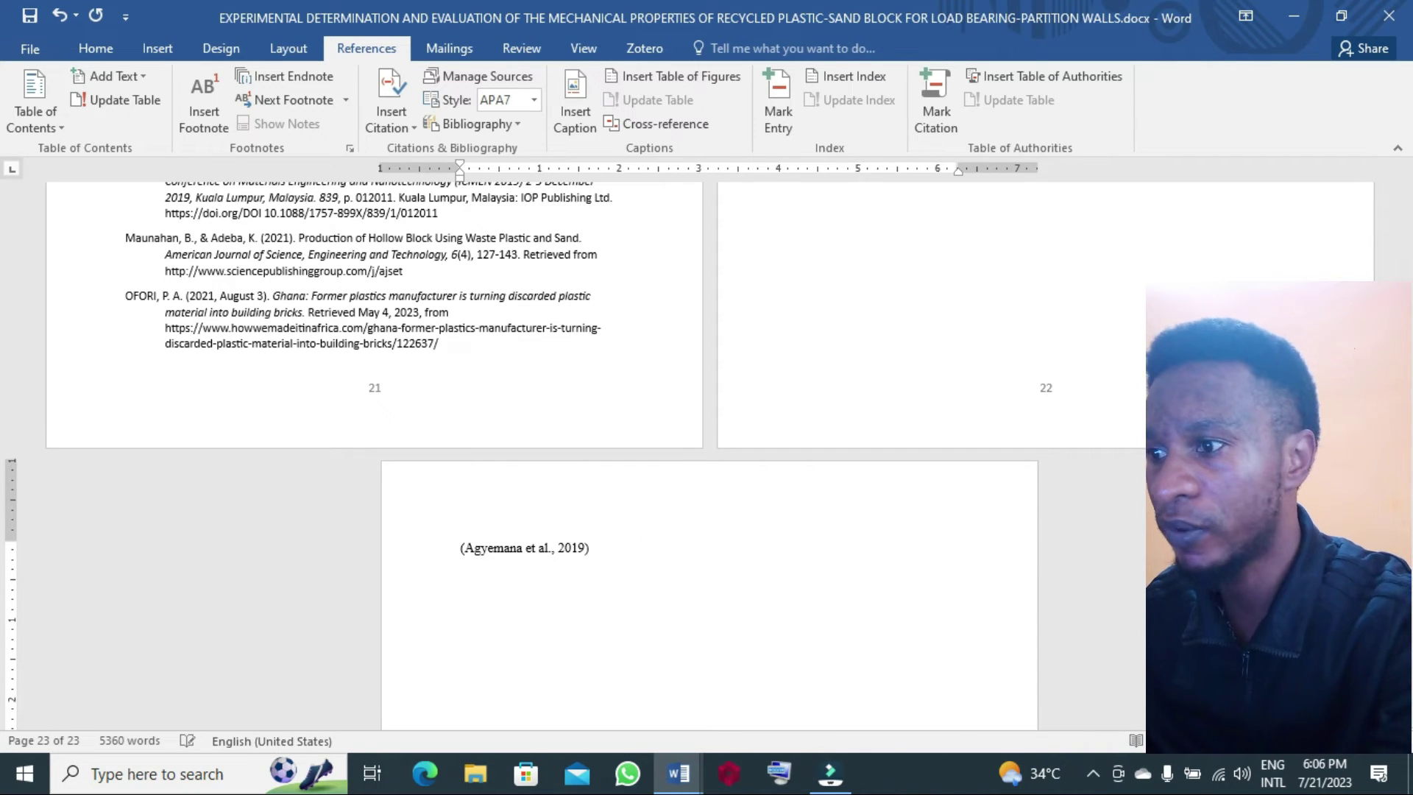
left_click(523, 124)
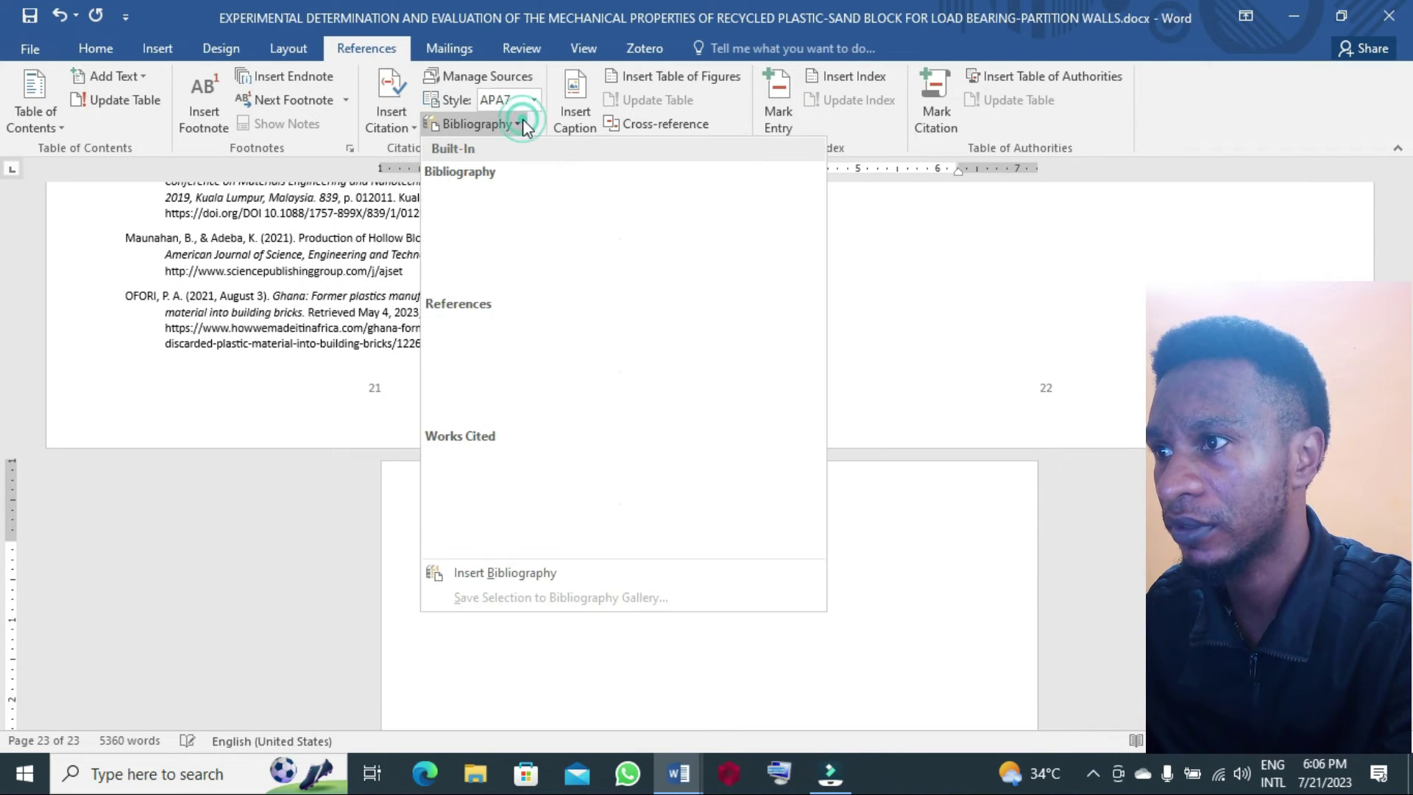
left_click(474, 335)
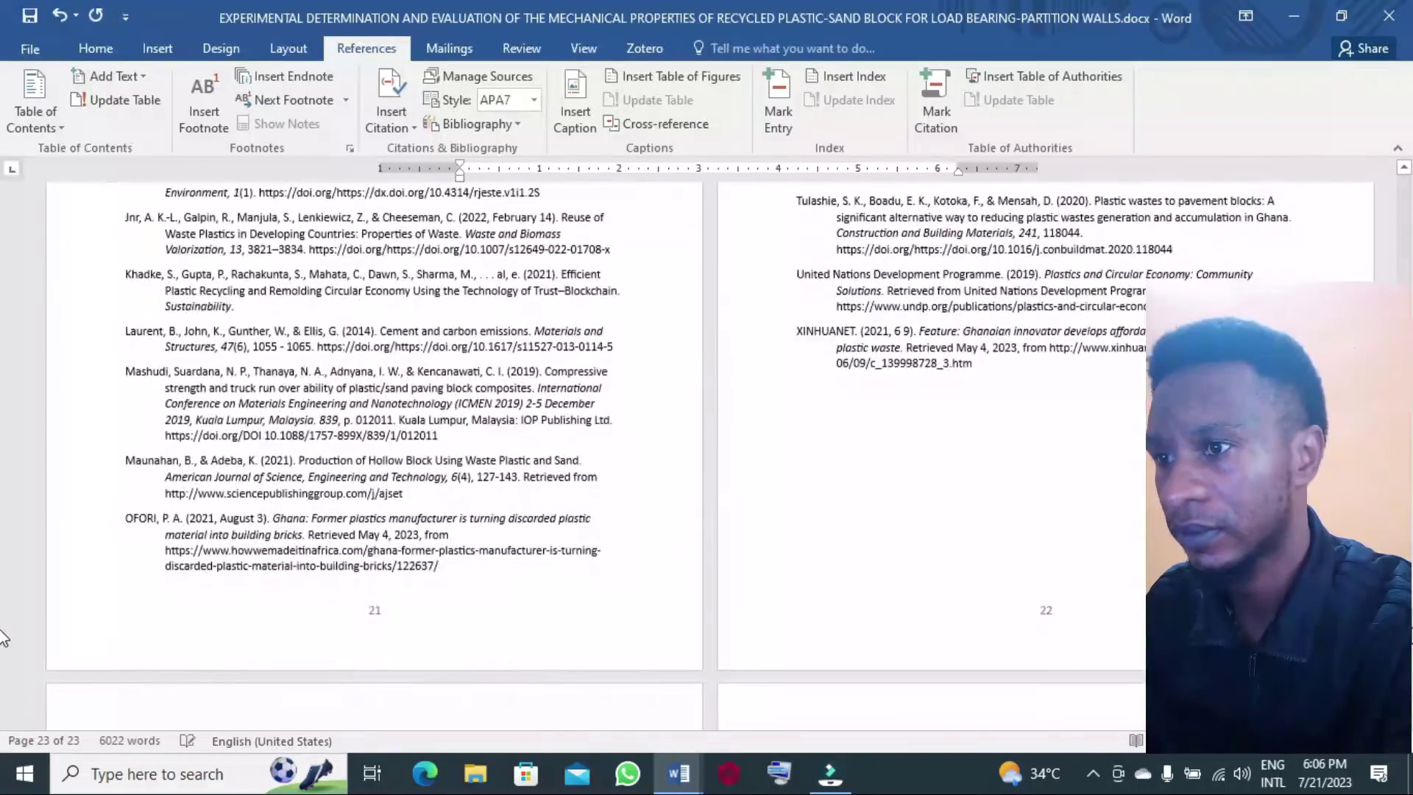
scroll(0, 692, "down", 2)
scroll(0, 677, "up", 9)
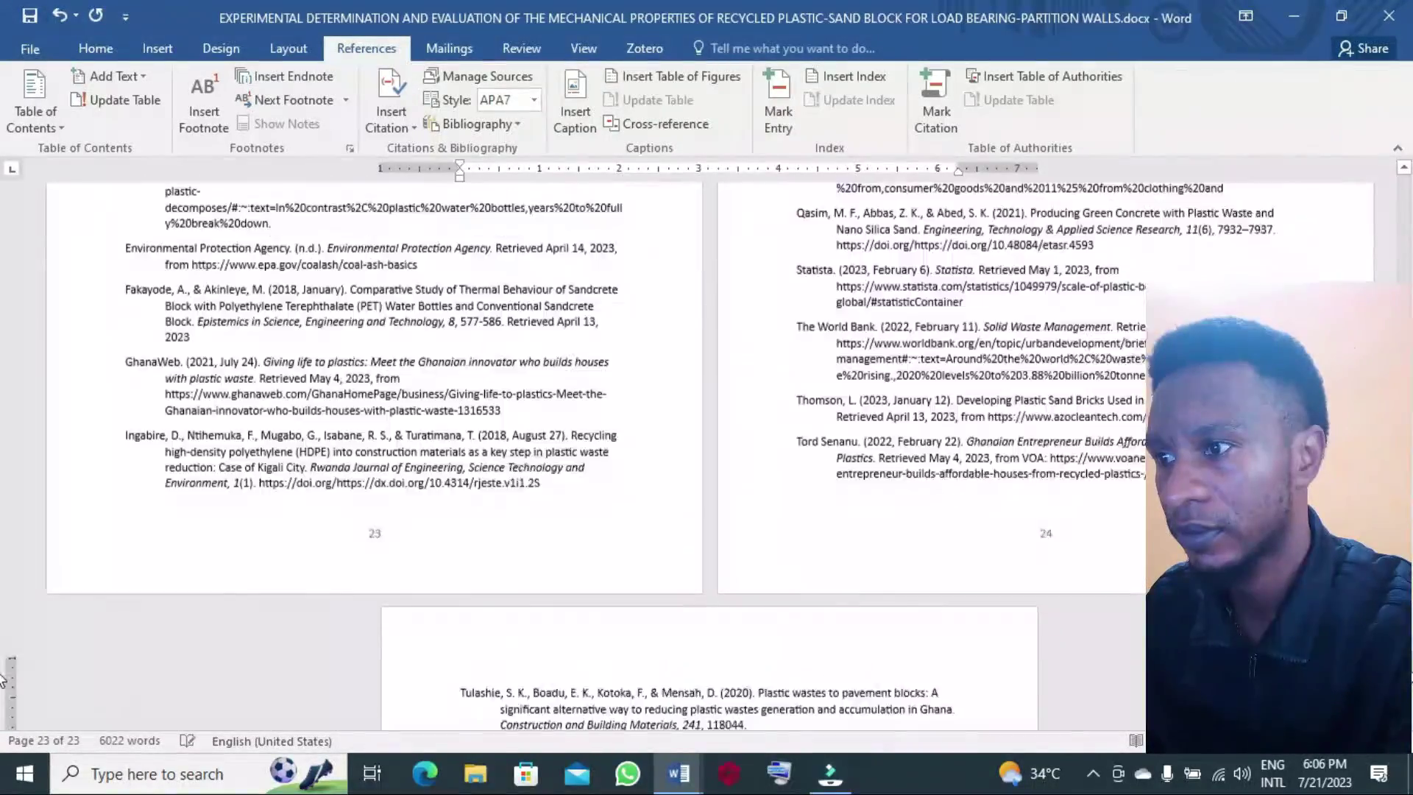
scroll(2, 655, "up", 3)
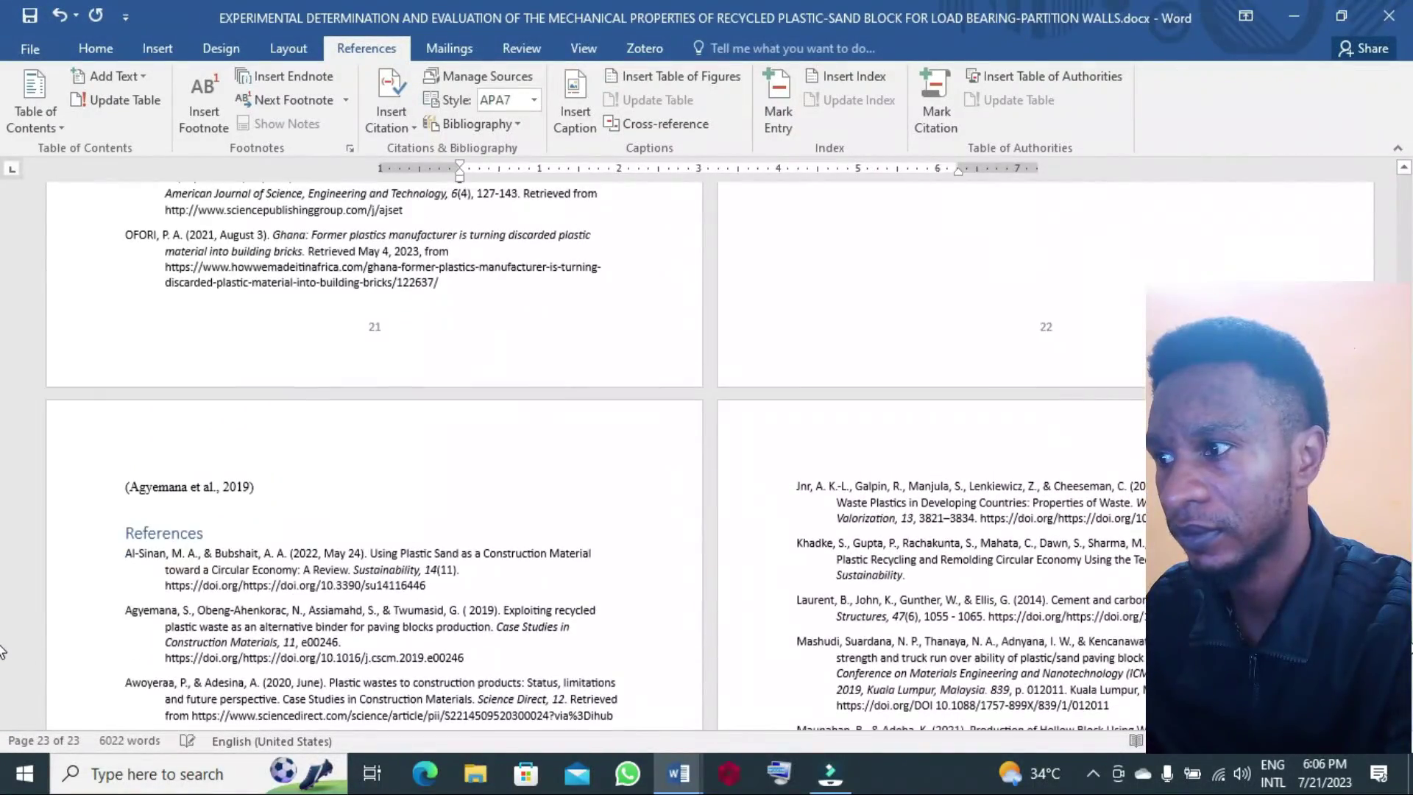
scroll(3, 655, "down", 4)
left_click(447, 491)
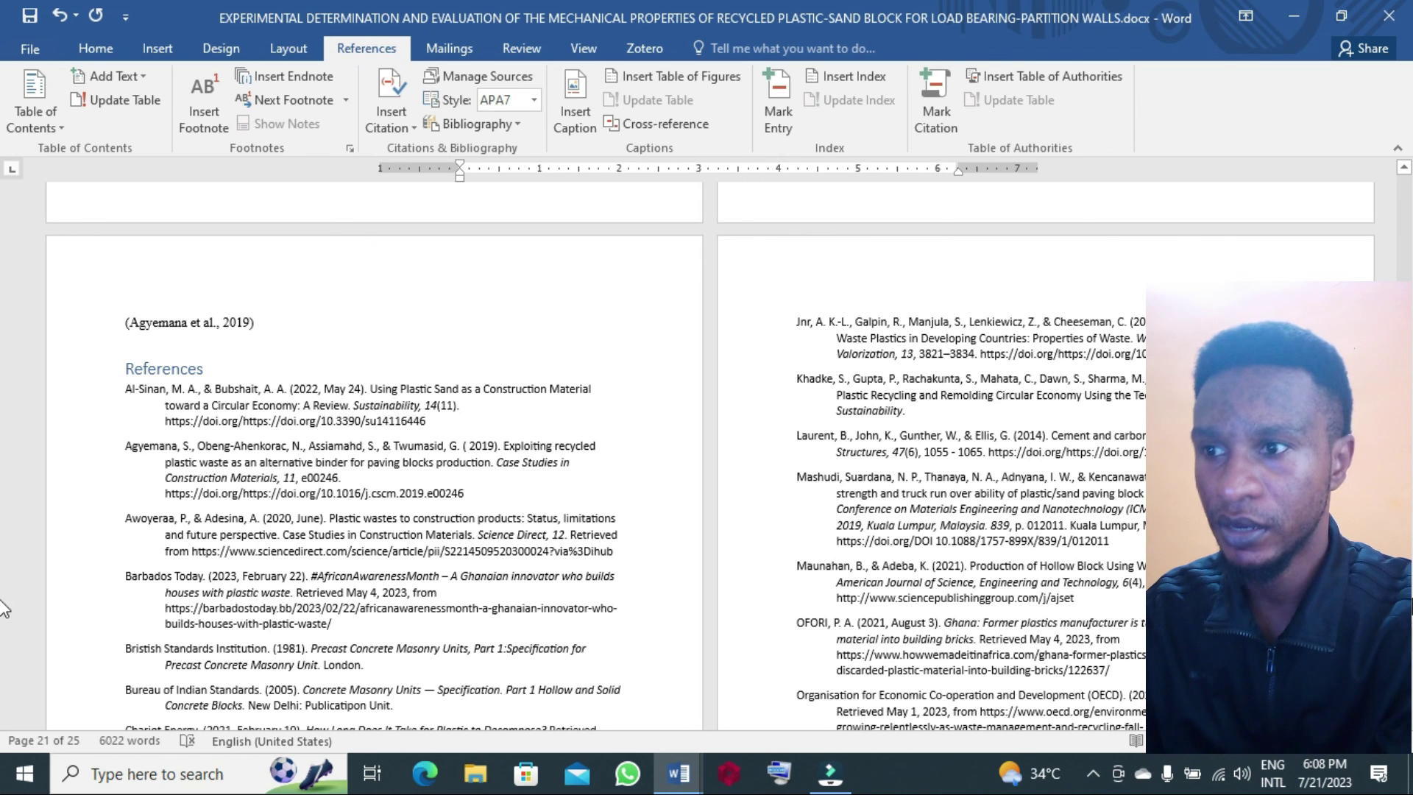
left_click(956, 482)
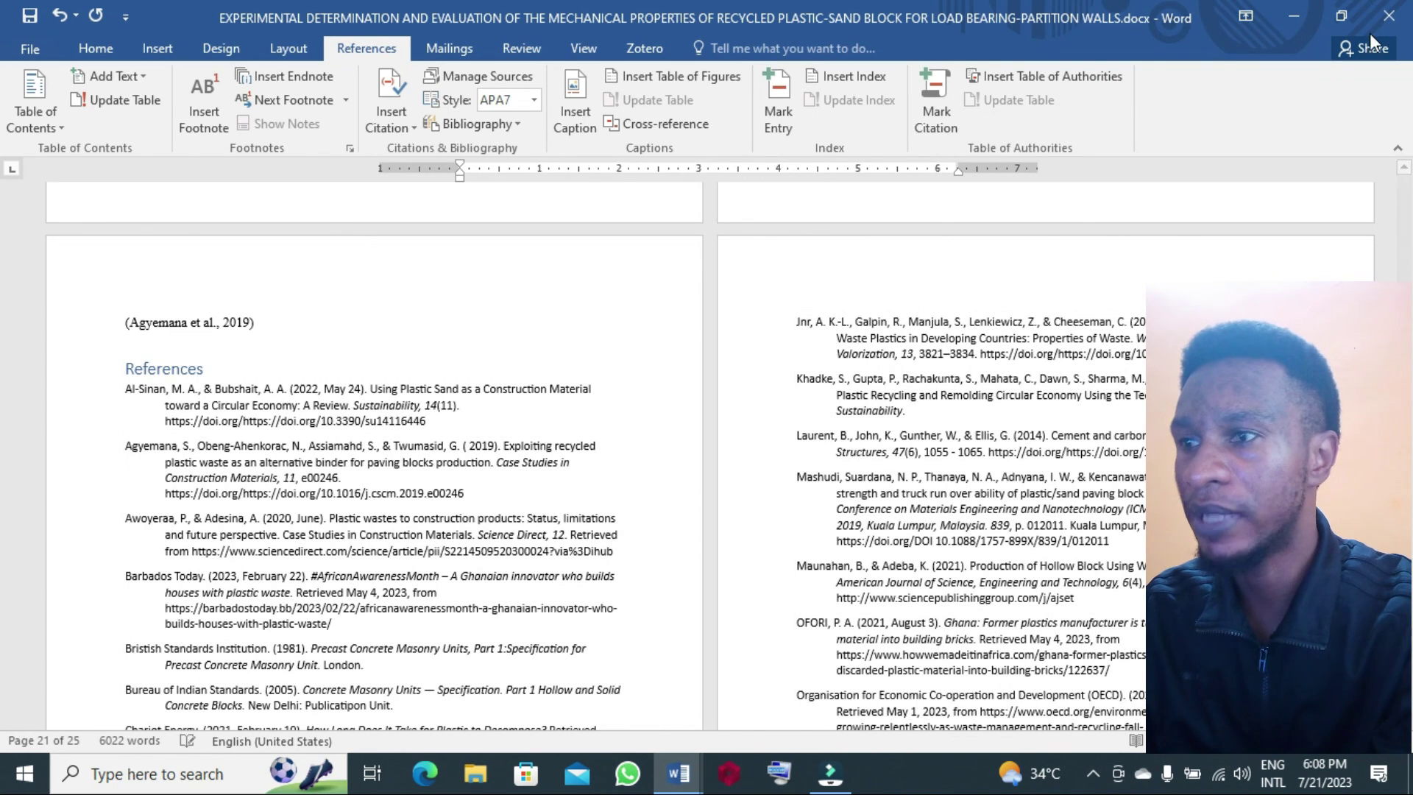